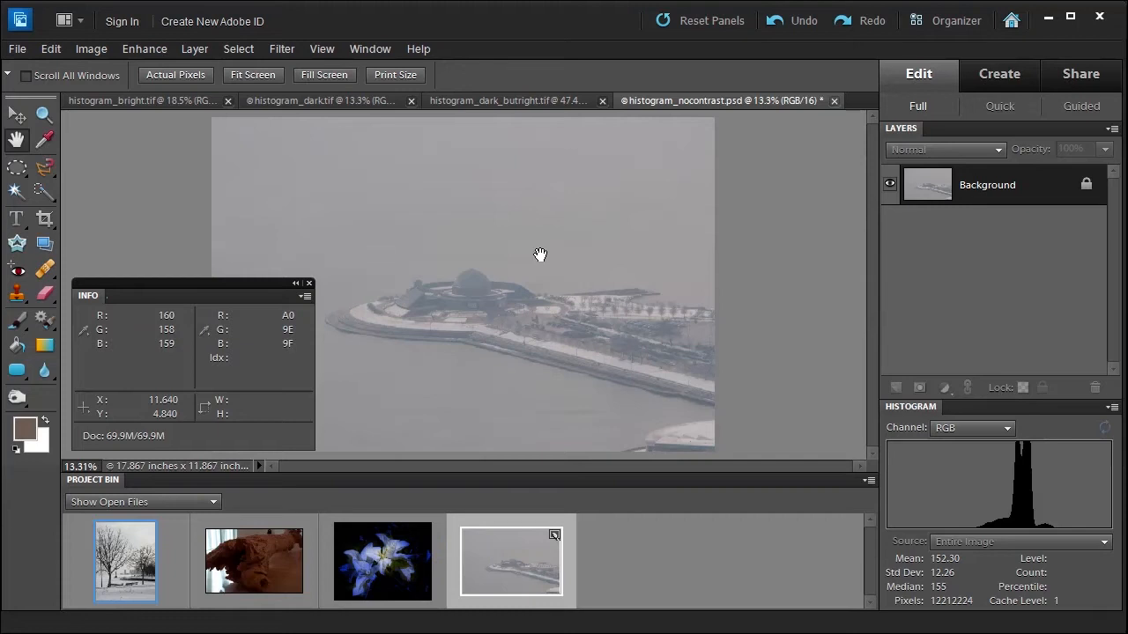
click(139, 48)
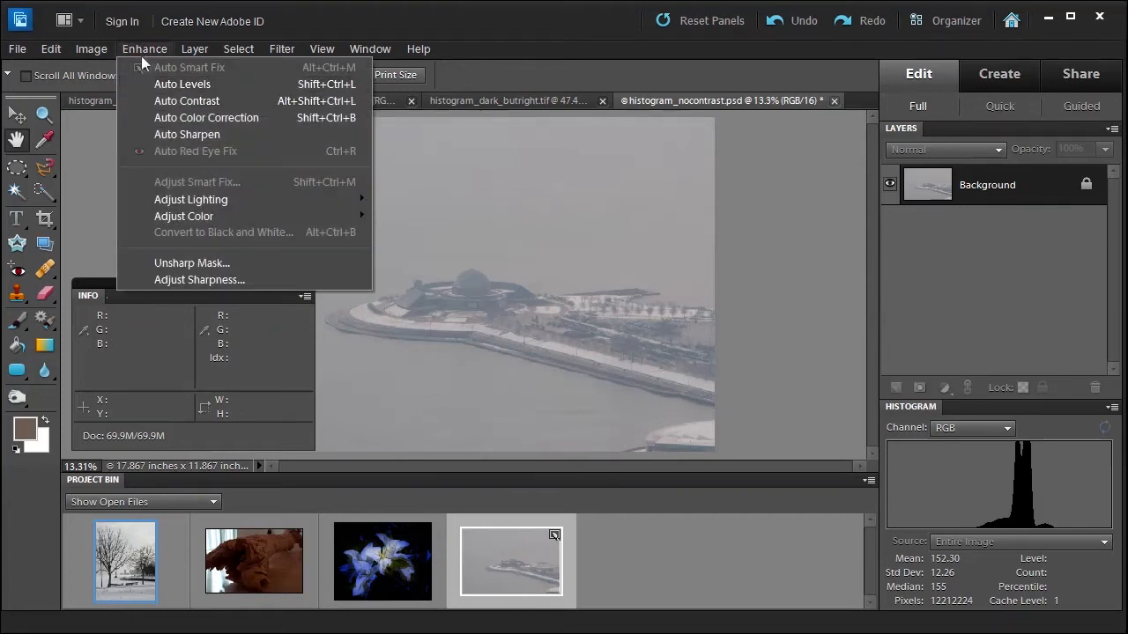
click(138, 52)
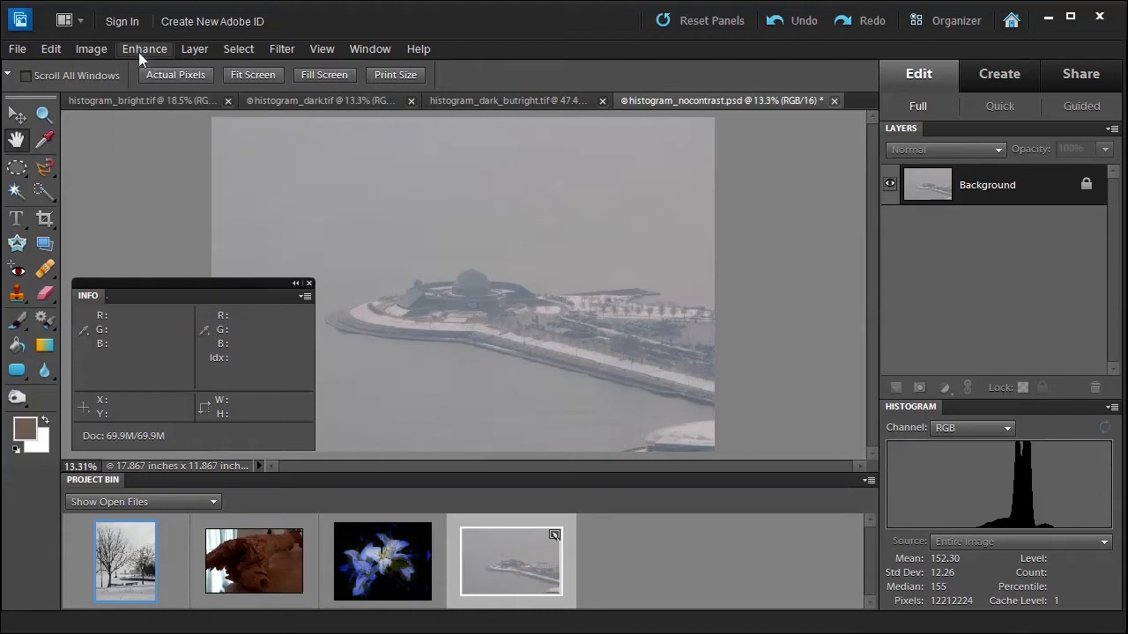
right_click(1013, 191)
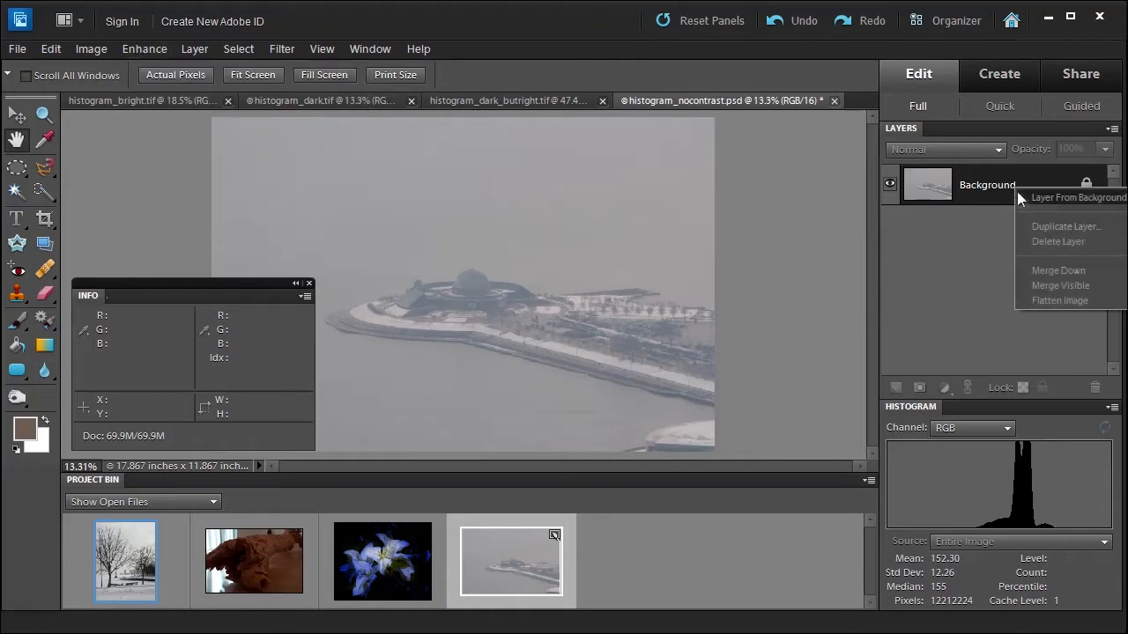
click(1010, 185)
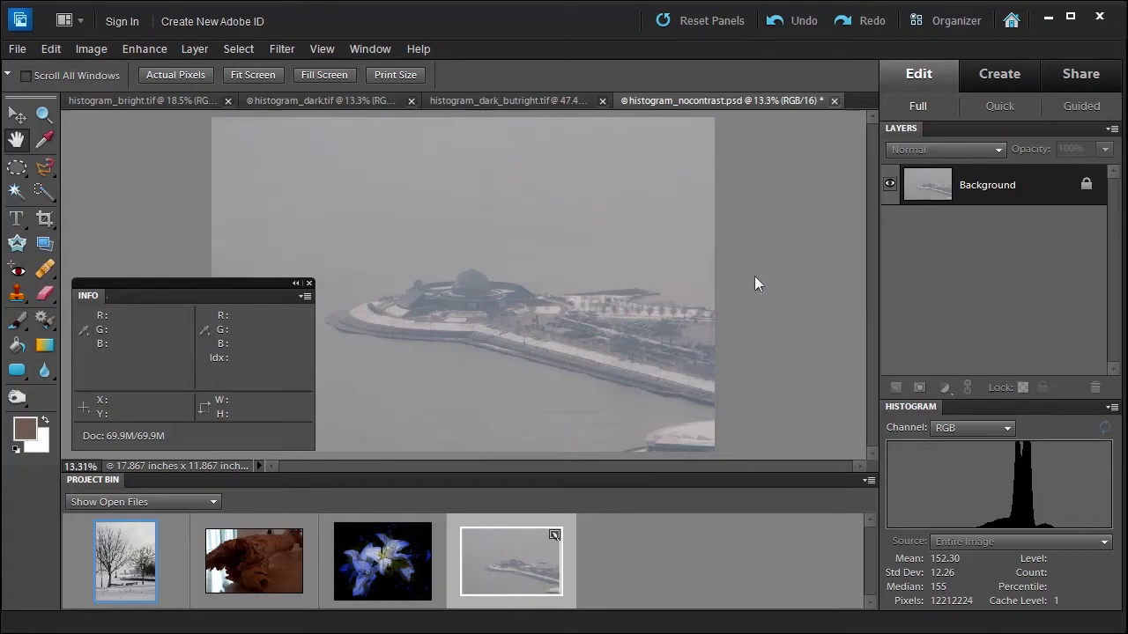
Step: Try Auto Levels on the low-contrast shoreline photo and undo it
click(144, 46)
click(156, 83)
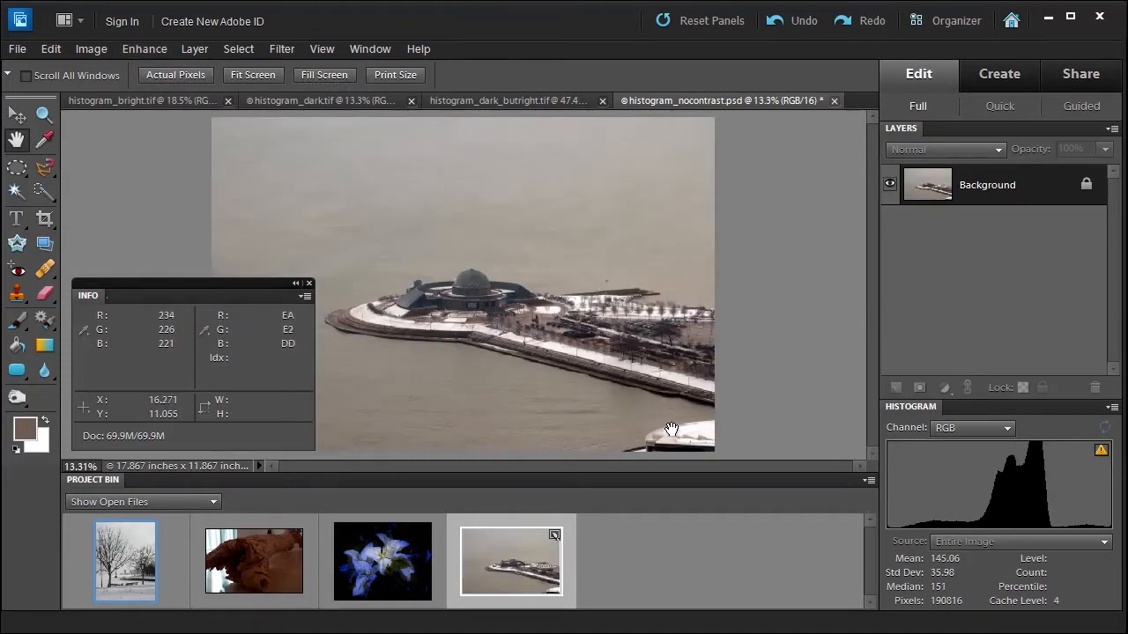
click(798, 25)
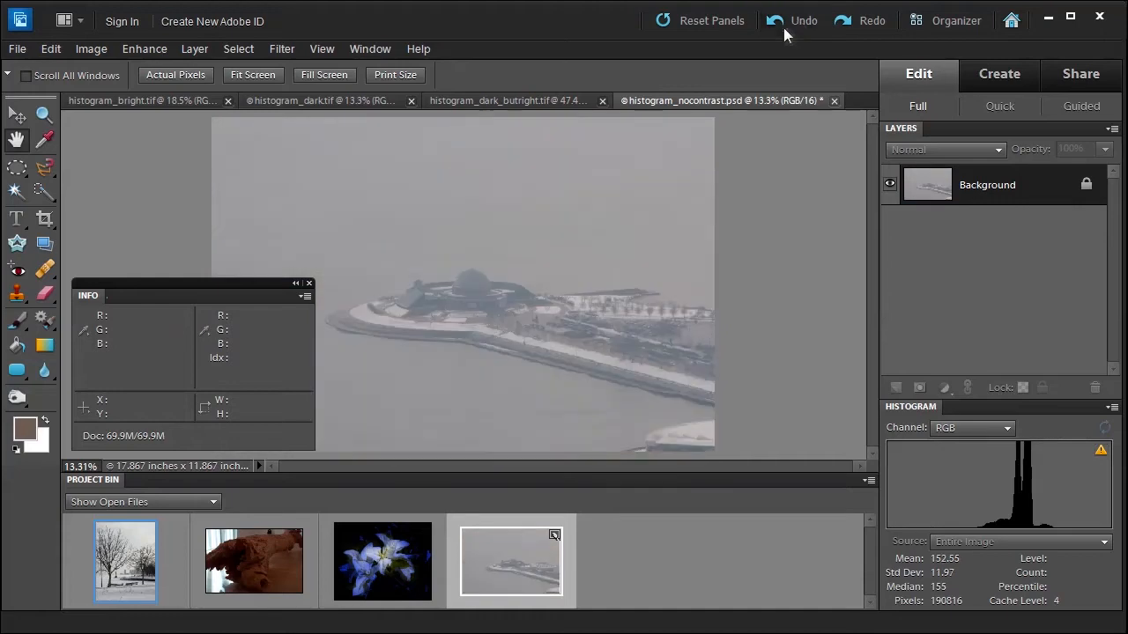
Step: Try Auto Contrast on the shoreline photo and undo it
click(142, 51)
click(163, 107)
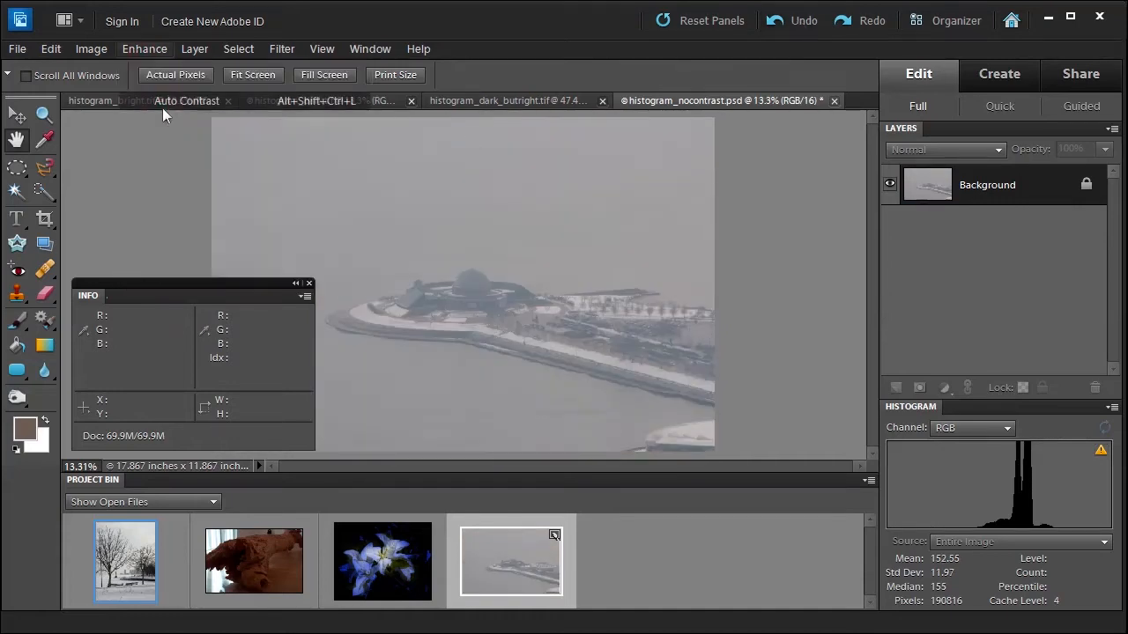
click(798, 21)
Step: Try Auto Color Correction on the photo, undo it and refresh the histogram with uncached data
click(130, 50)
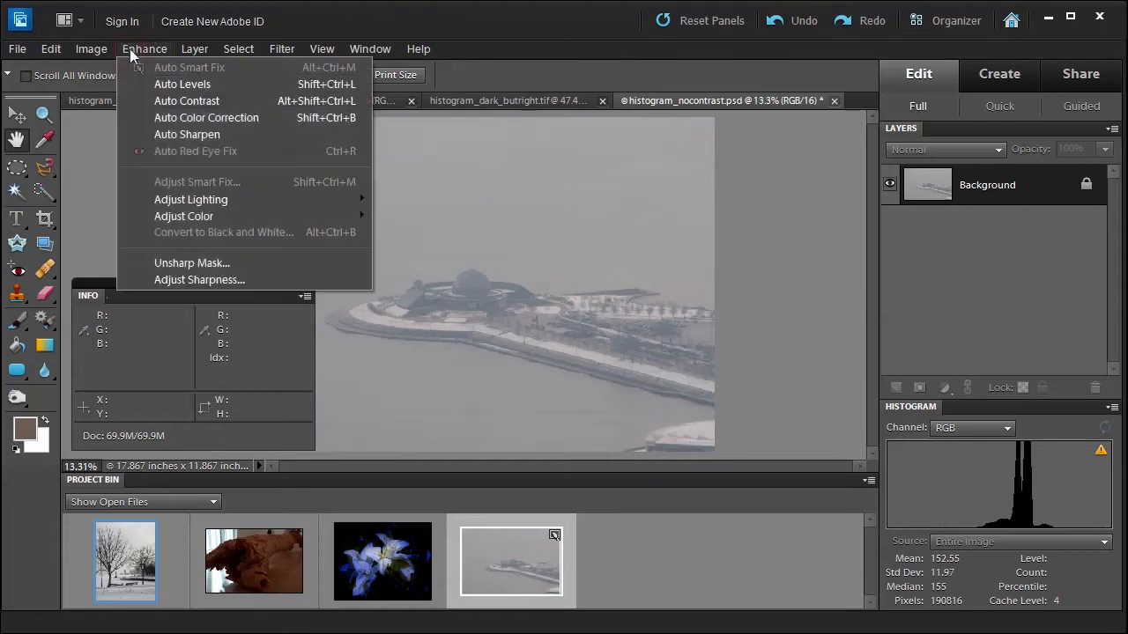
click(168, 118)
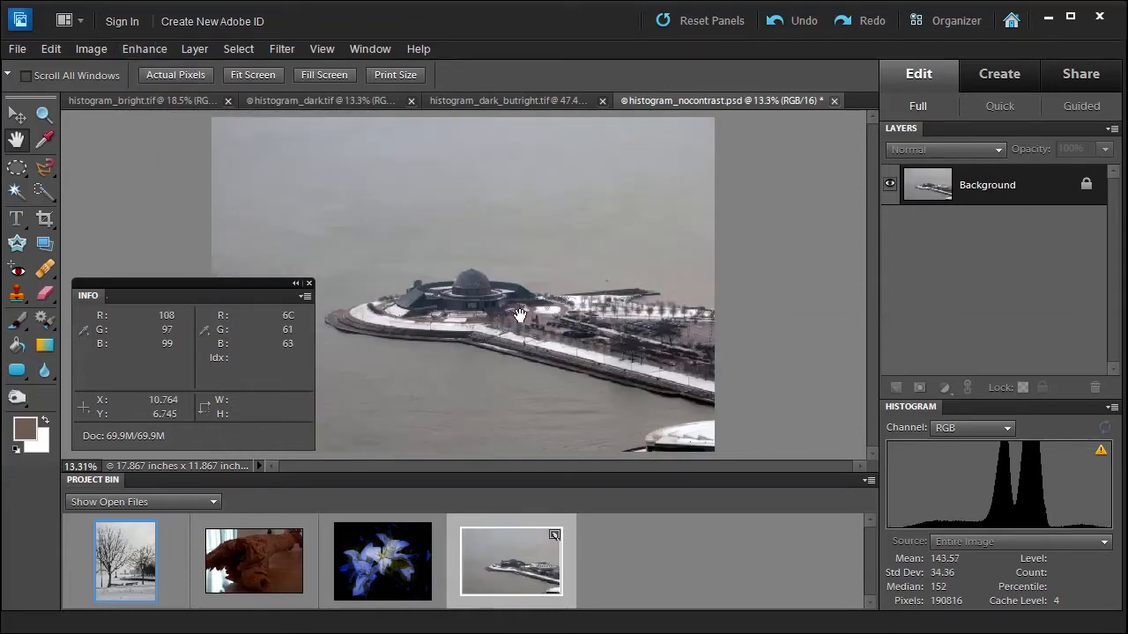
click(797, 26)
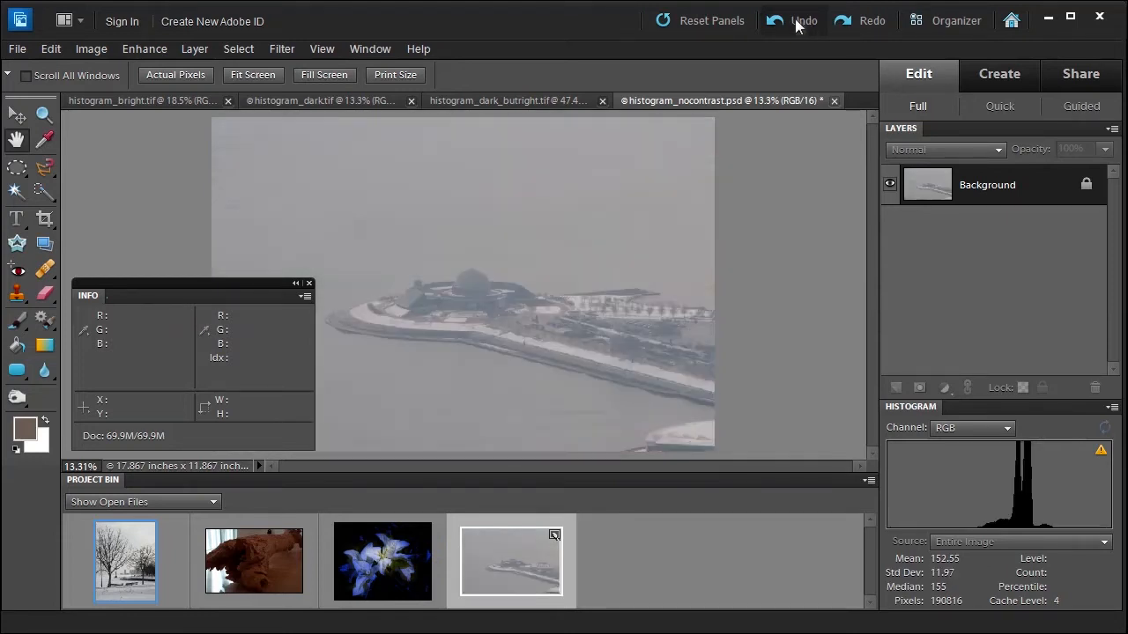
click(1105, 428)
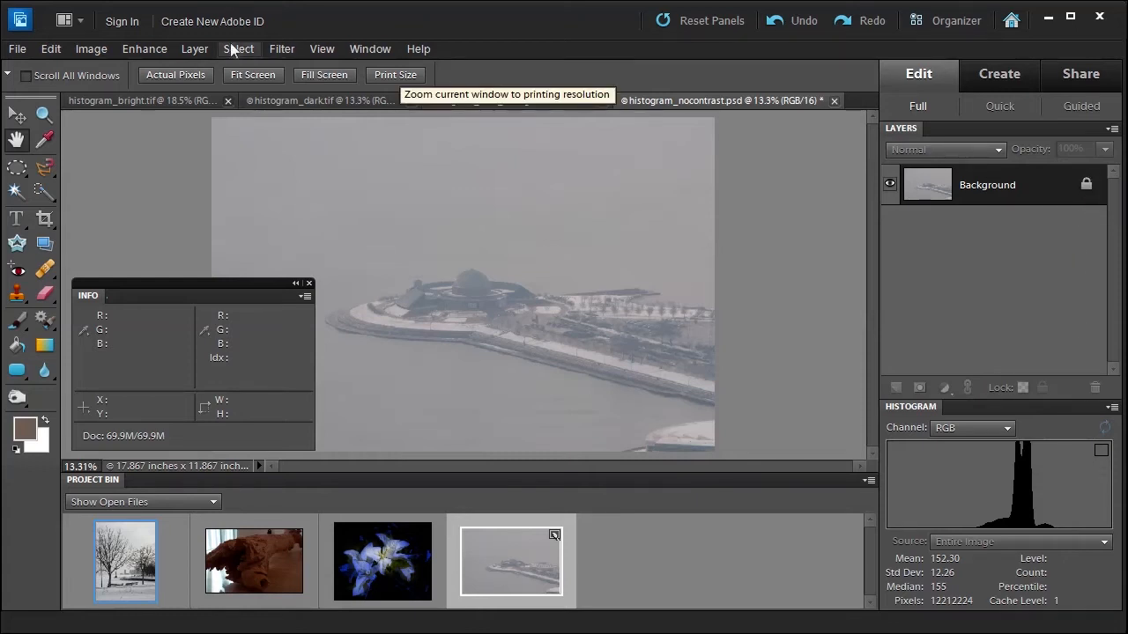
Step: Open the Levels lighting adjustment for the photo and reposition its dialog beside the image
click(142, 49)
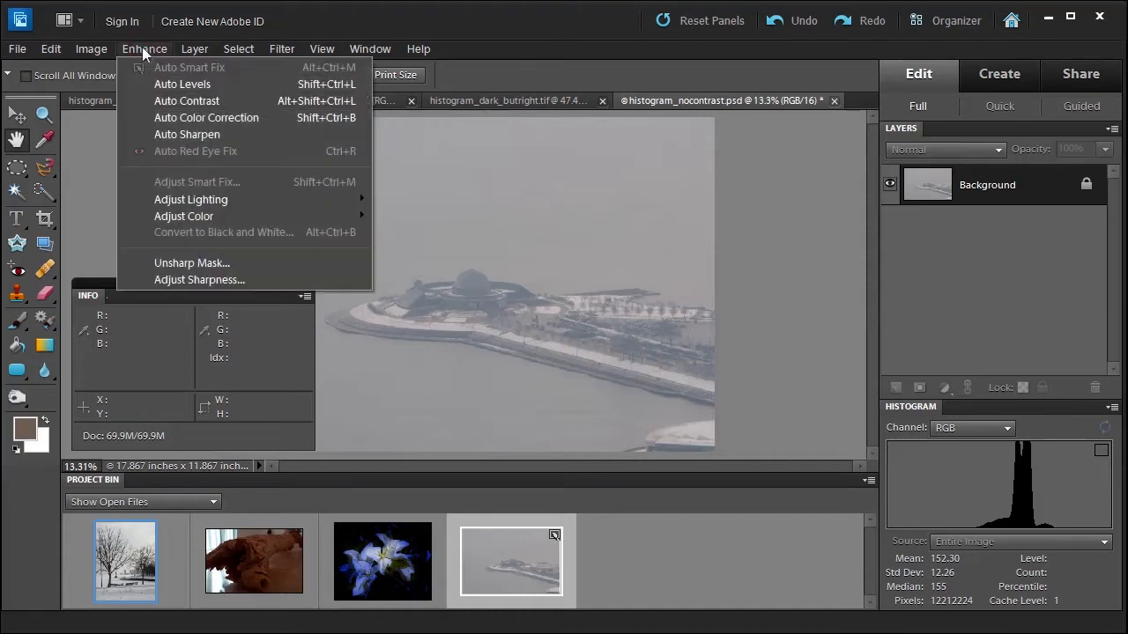
mouse_move(173, 201)
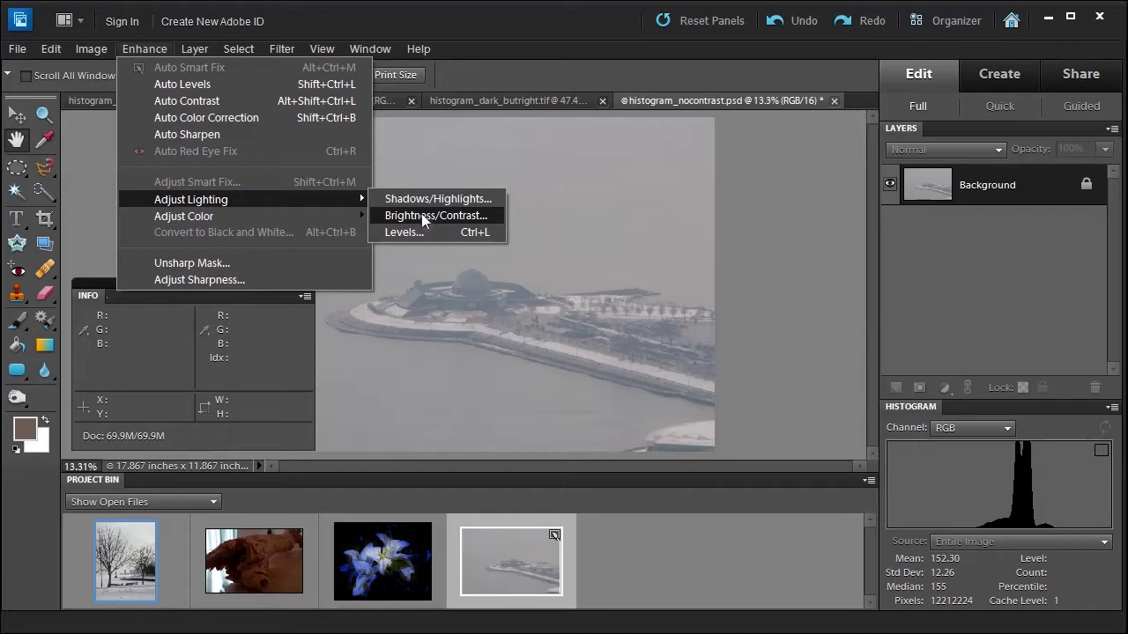
key(Down)
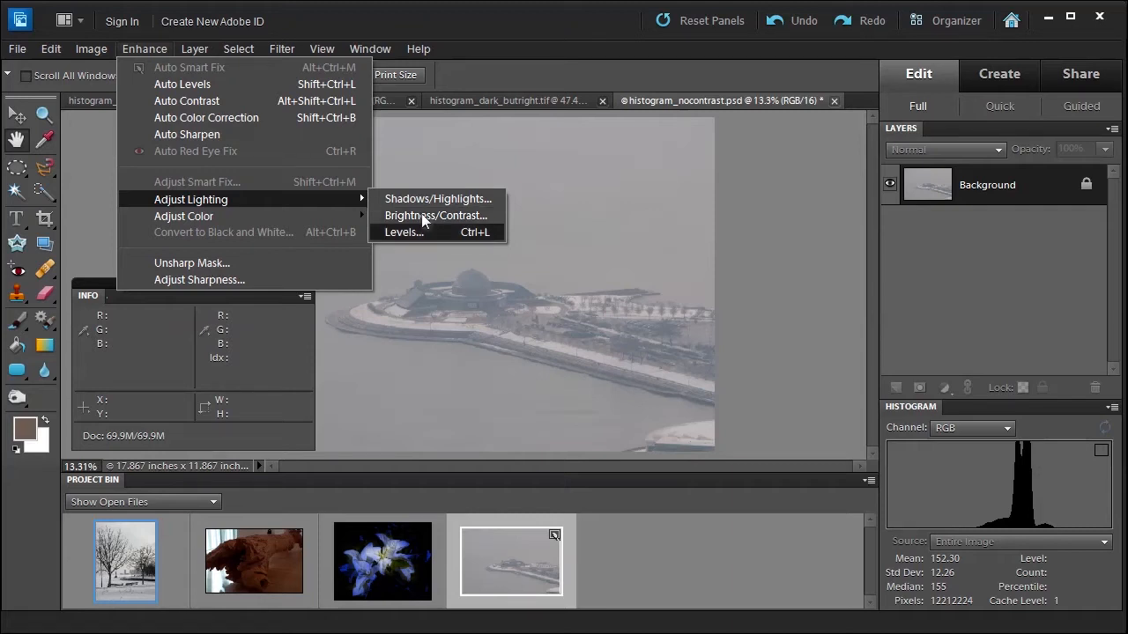
click(408, 232)
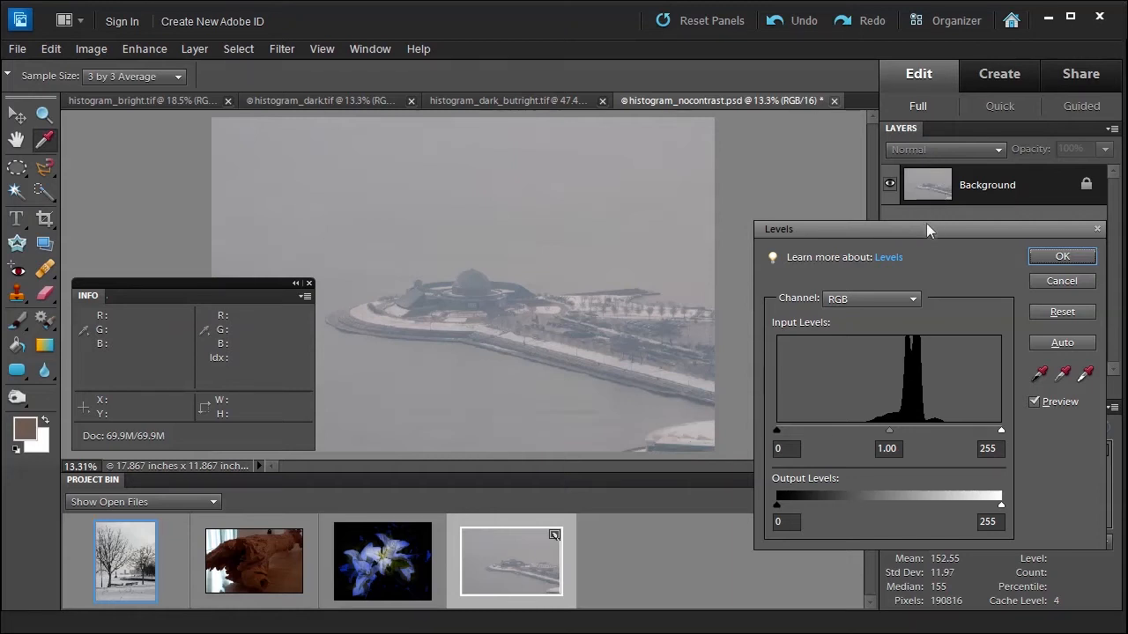
drag(911, 228, 890, 217)
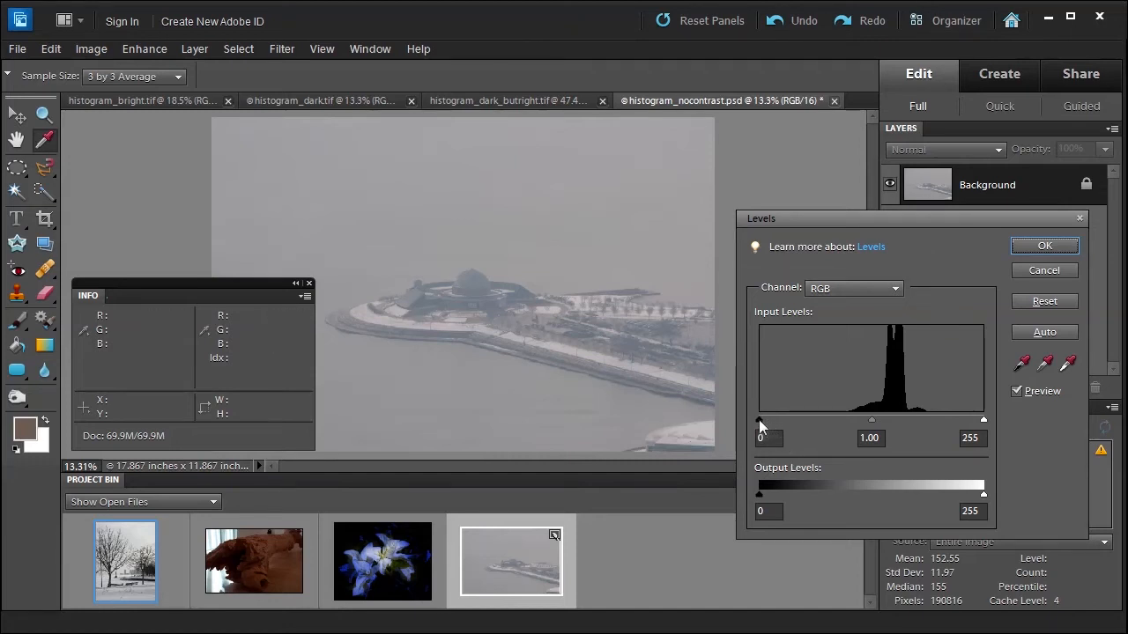
Step: Try RGB input levels of 98 for shadows and 191 for highlights, and automatic levels, resetting the adjustment after each
drag(758, 419, 845, 422)
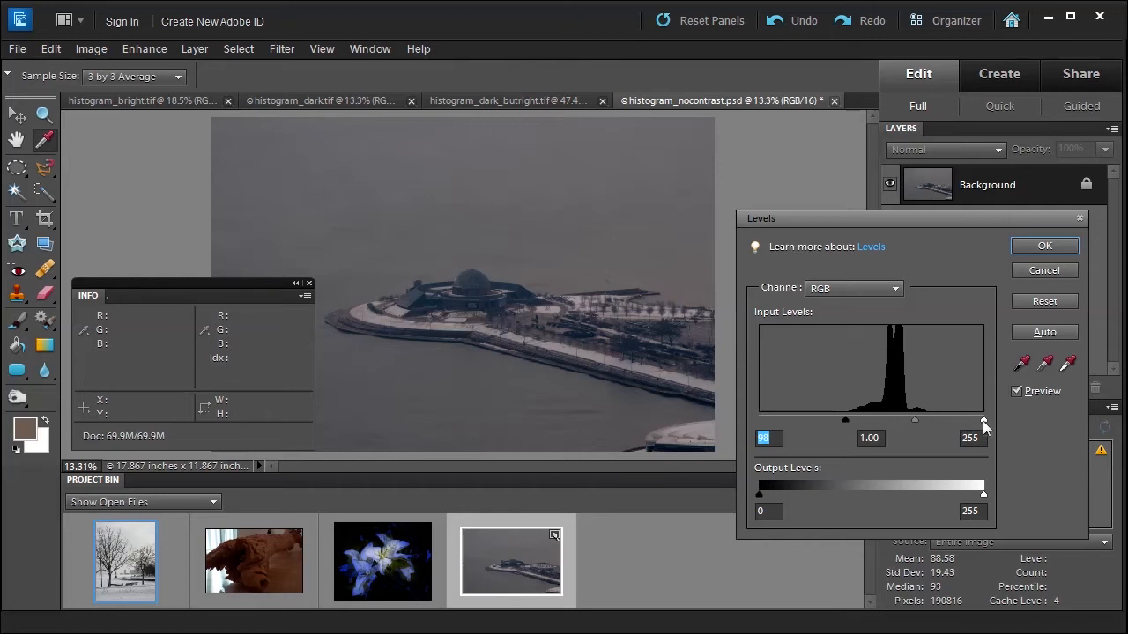
drag(982, 420, 927, 417)
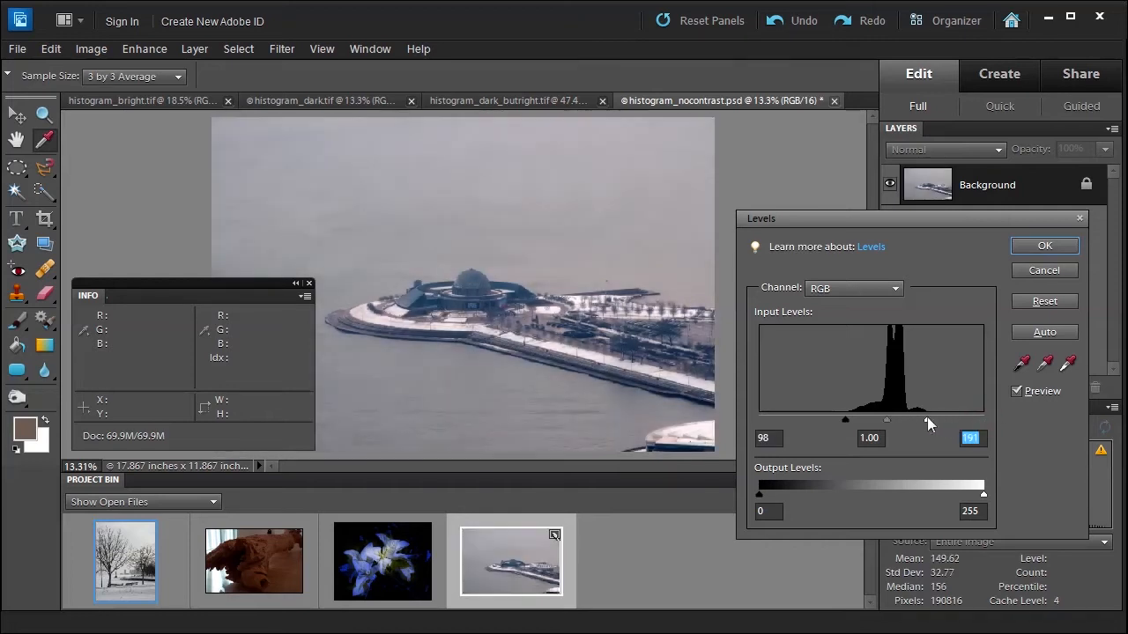
click(1040, 302)
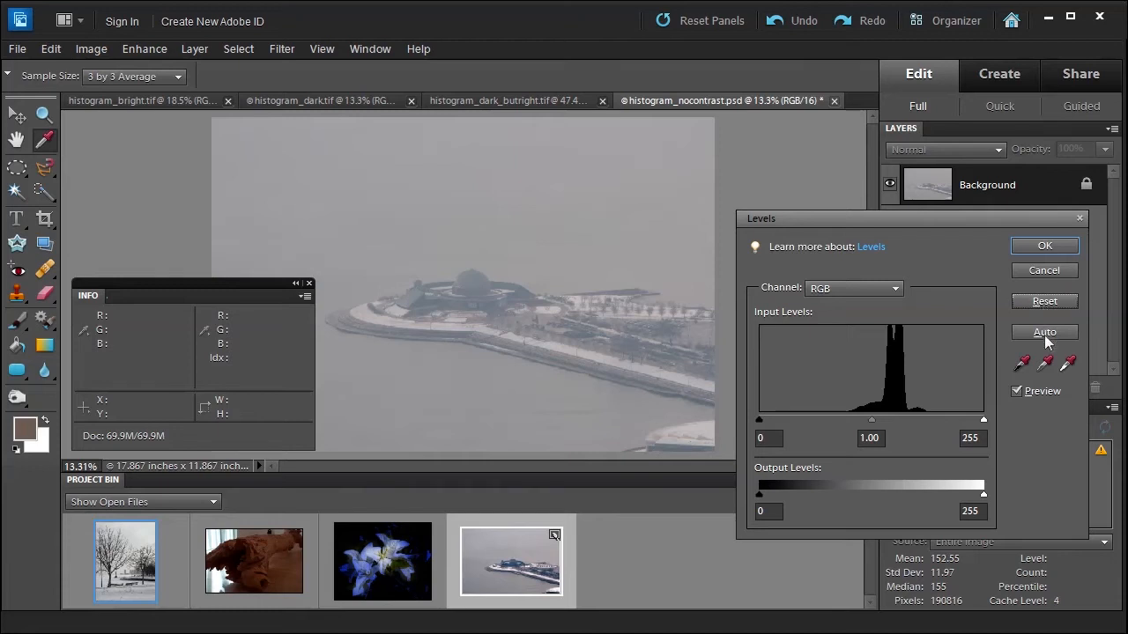
click(1044, 334)
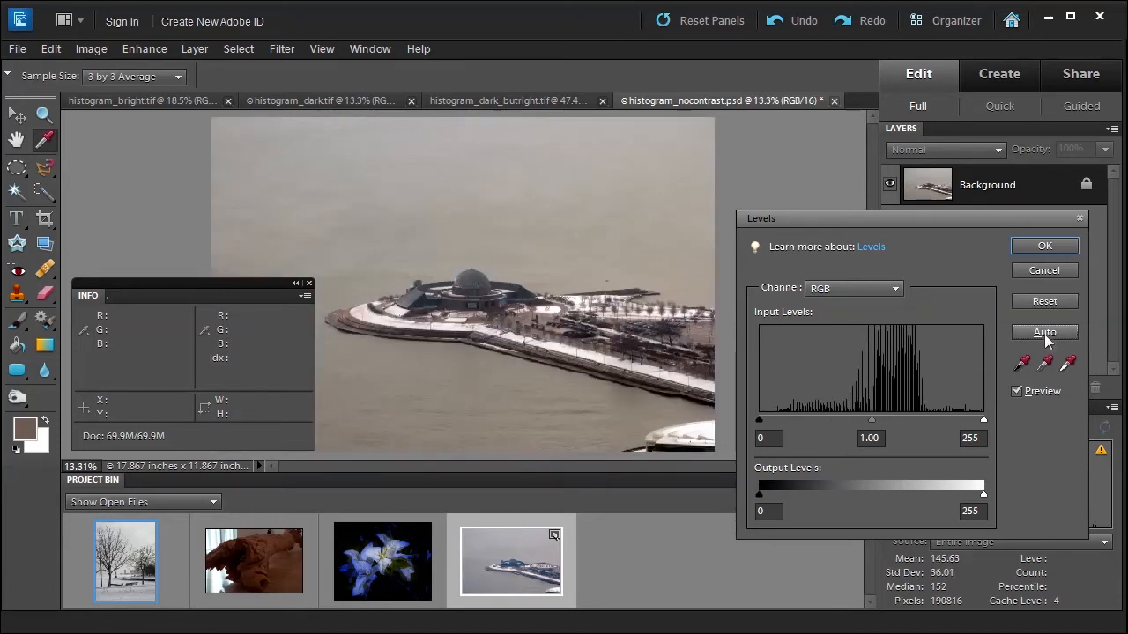
click(1044, 302)
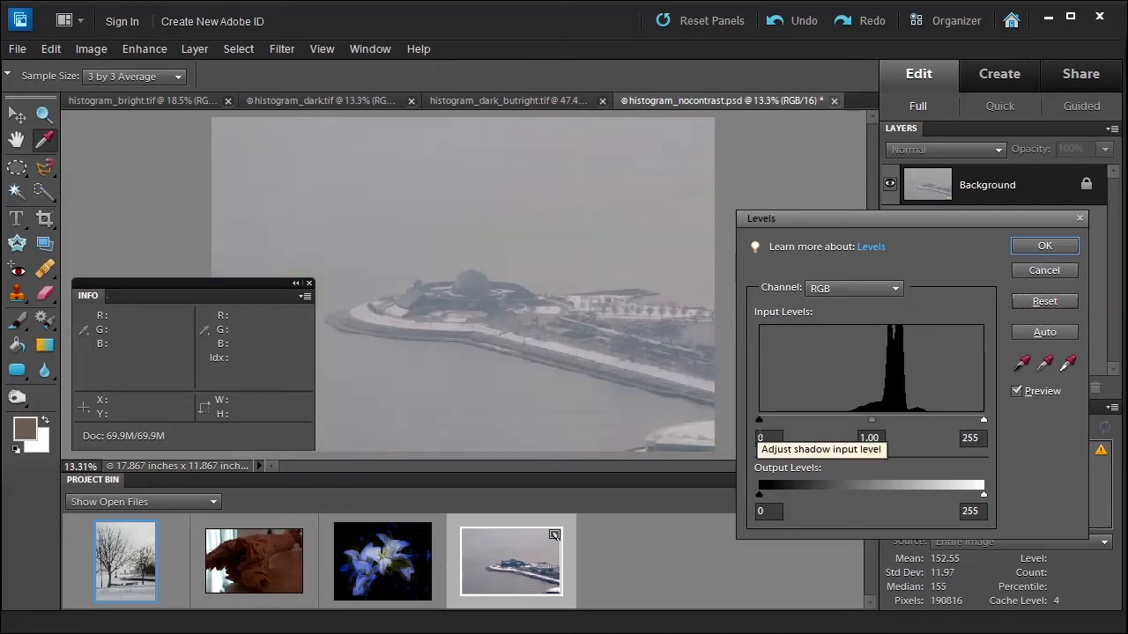
Step: Try RGB input levels of 95 for shadows and 195 for highlights using the clipping preview, and reset the adjustment
alt+click(758, 419)
drag(759, 419, 841, 421)
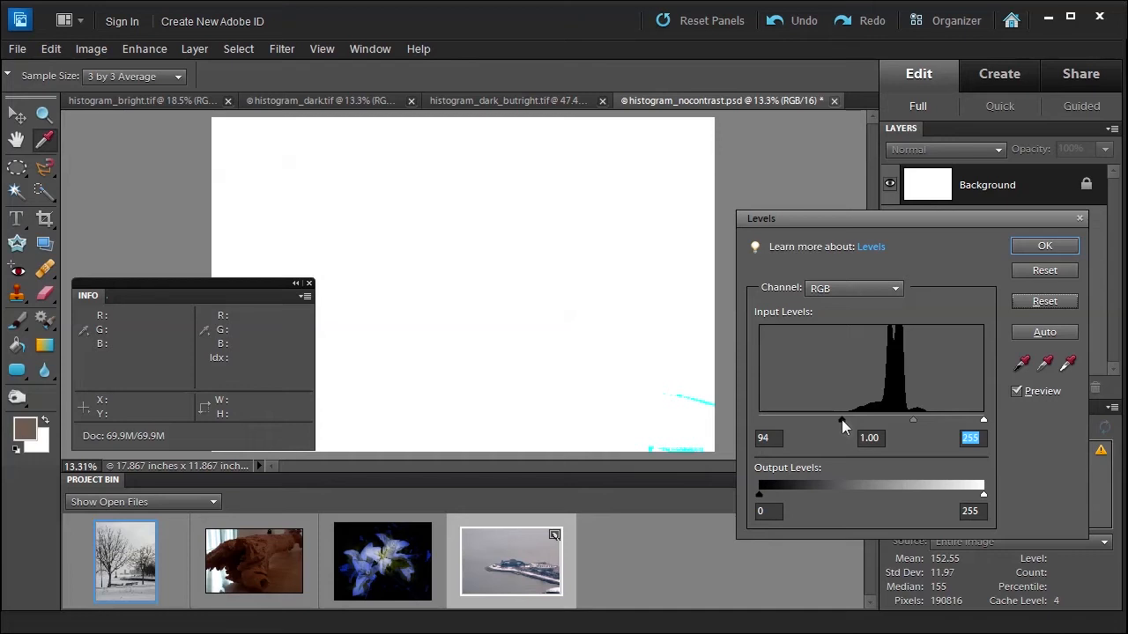
drag(841, 421, 843, 418)
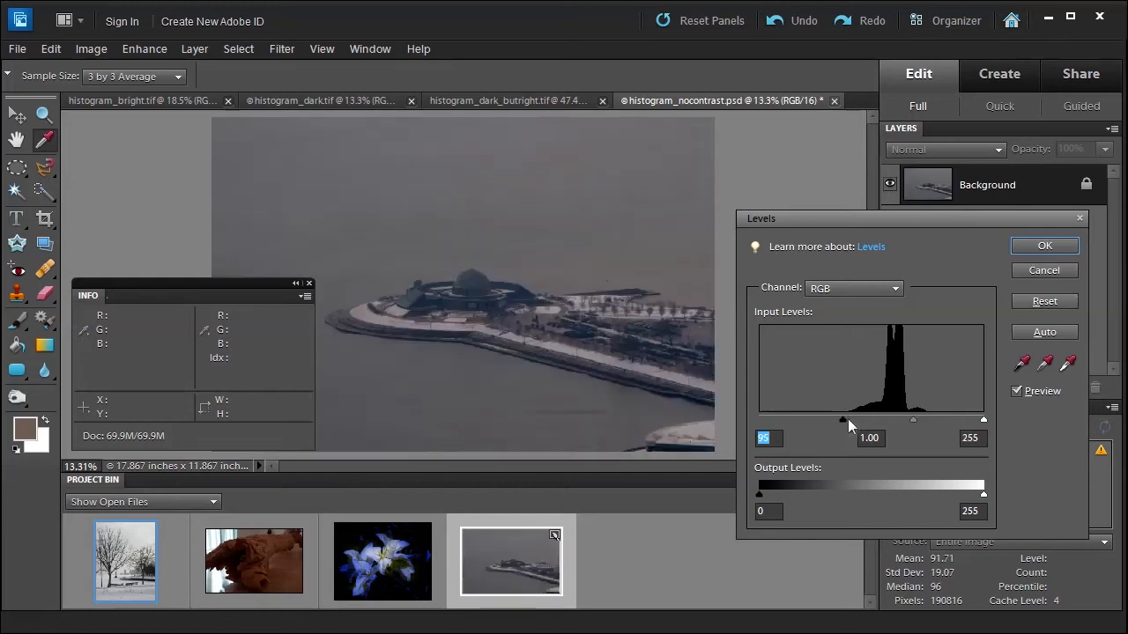
drag(984, 420, 929, 426)
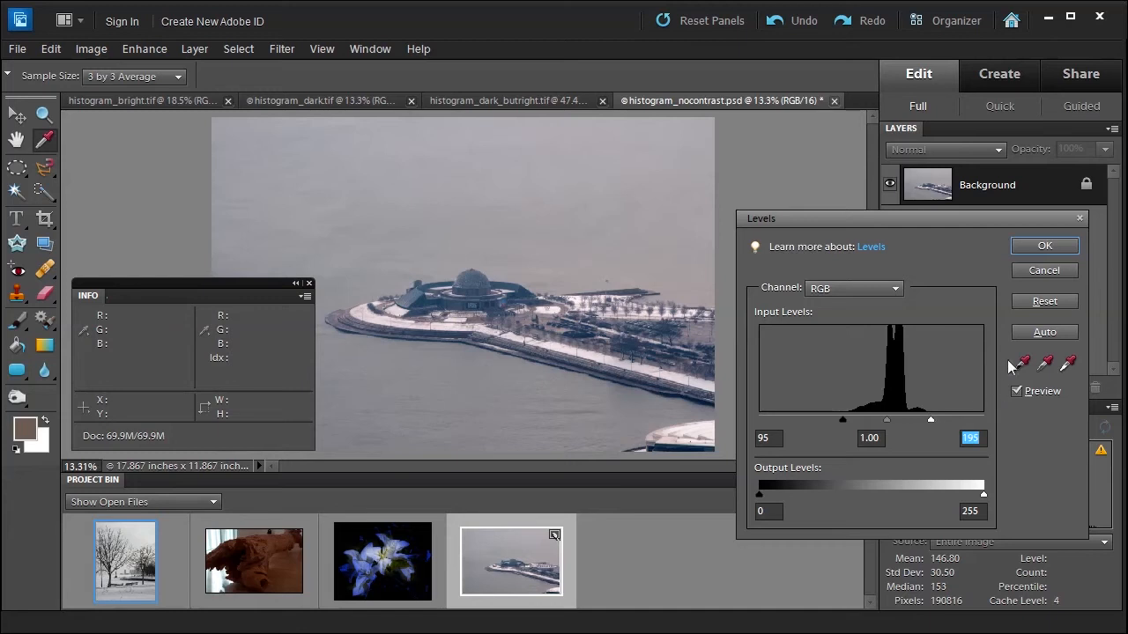
click(1037, 304)
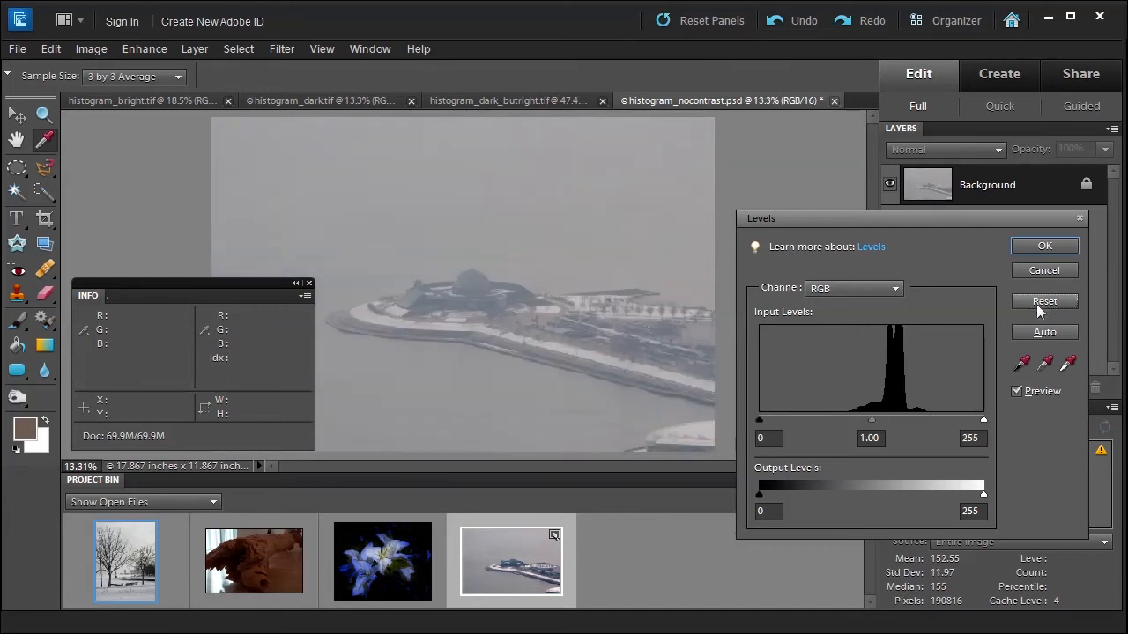
Step: Try sampling a black point beside the domed building, a white point on the snow and a gray point on the dome, and reset Levels
click(1021, 363)
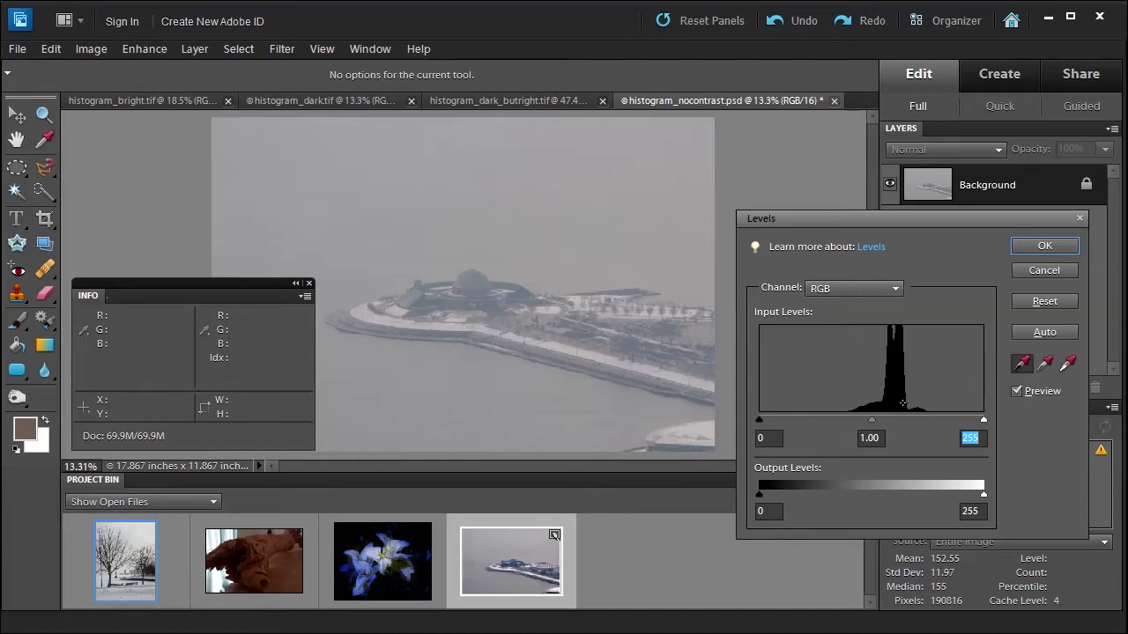
click(526, 286)
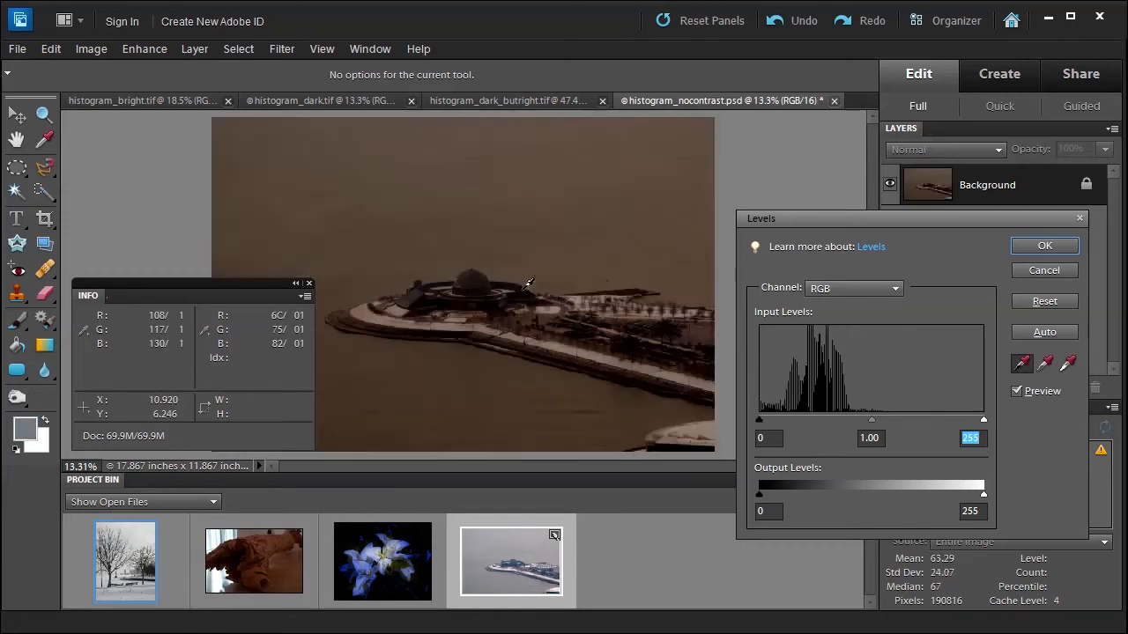
click(1067, 365)
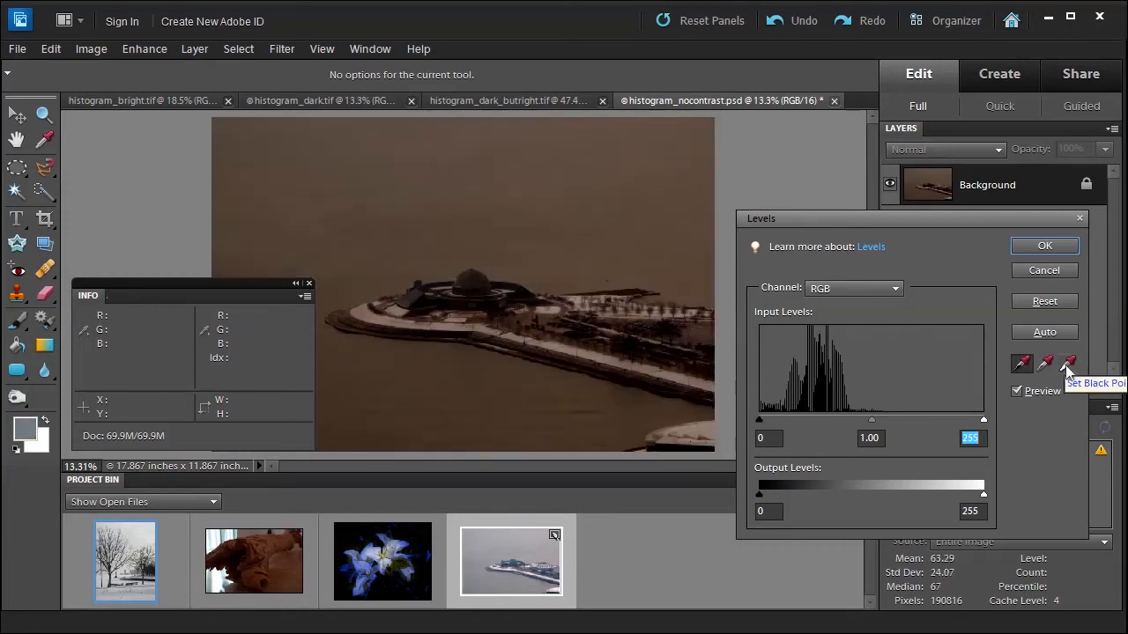
click(558, 304)
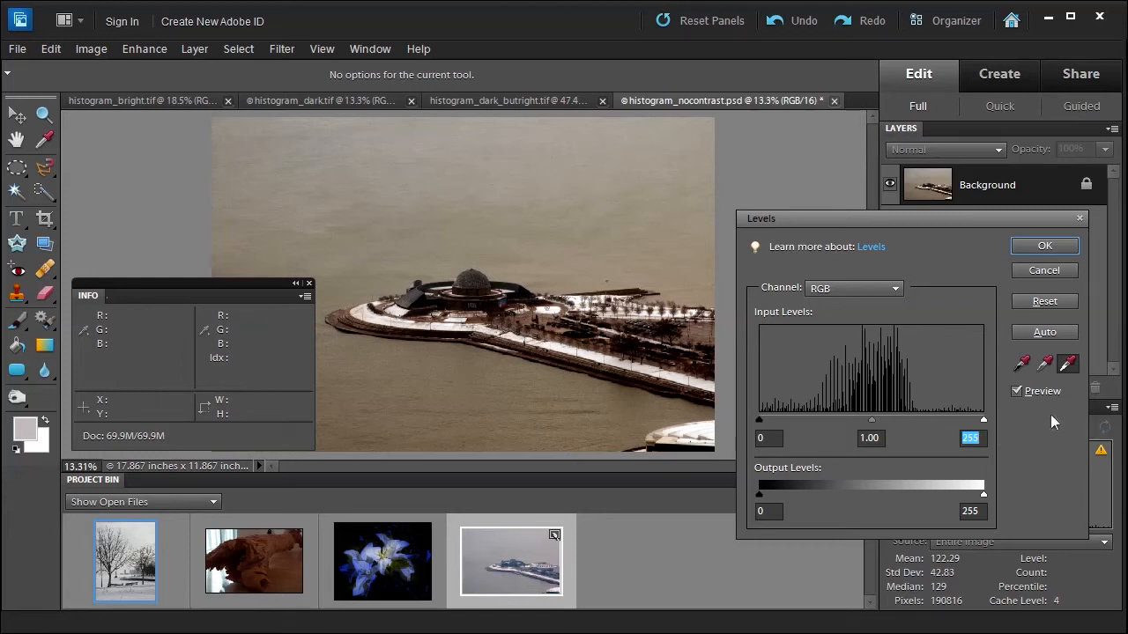
click(1044, 363)
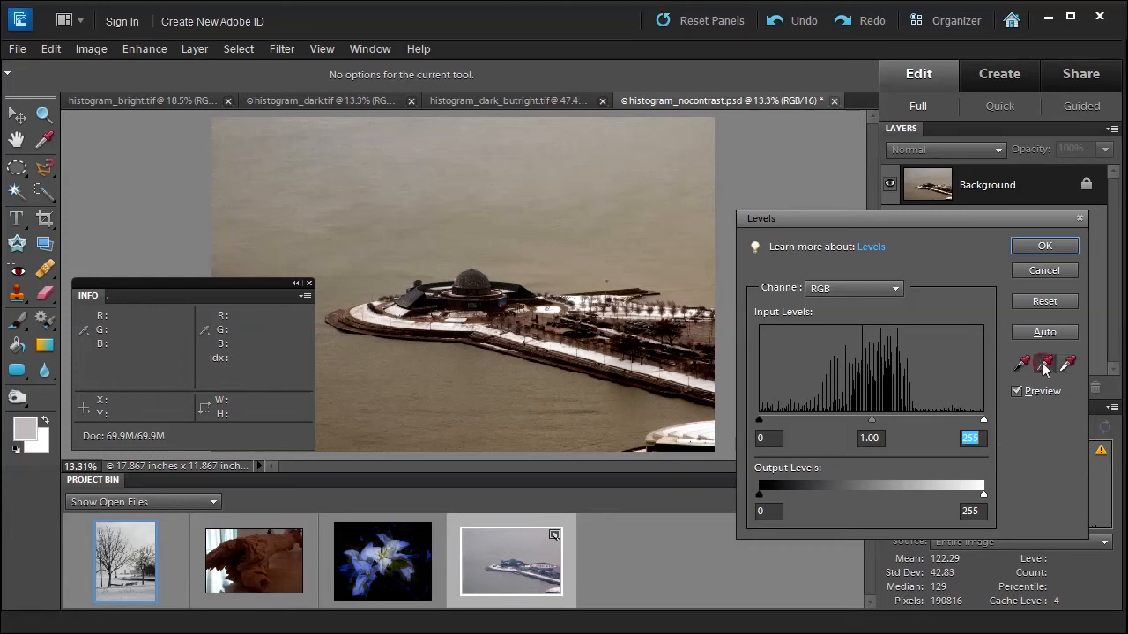
click(473, 274)
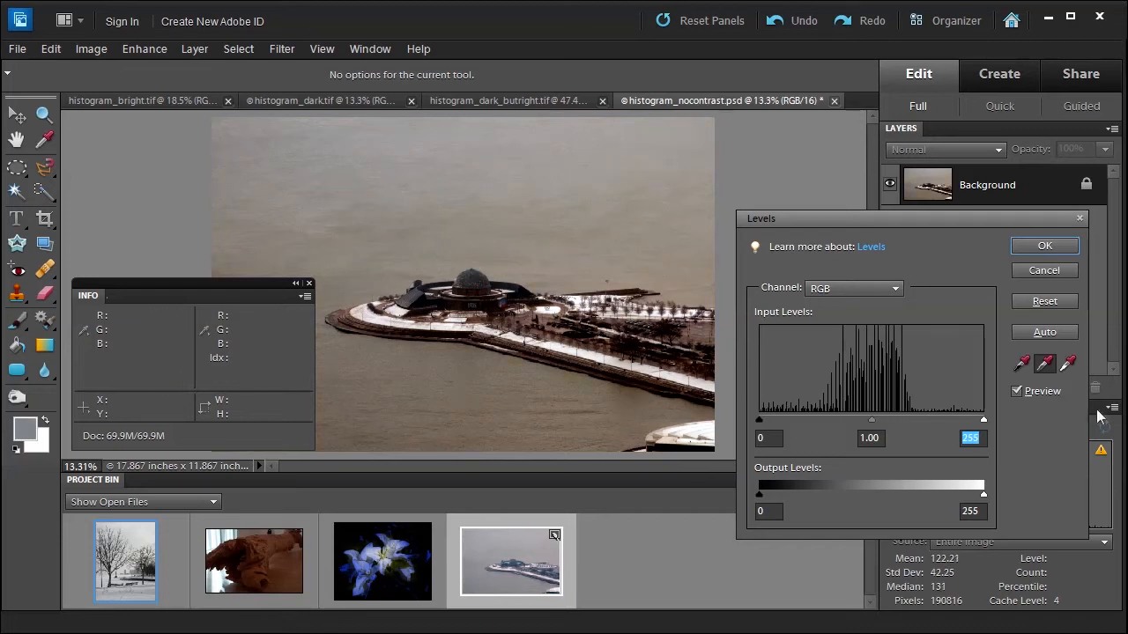
click(1044, 303)
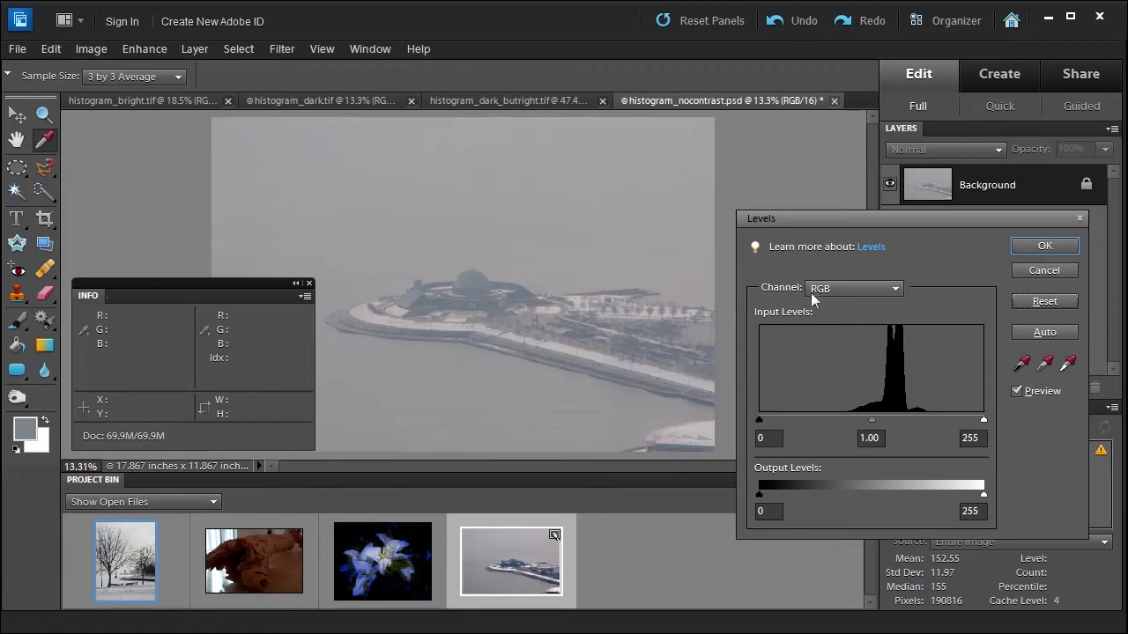
Step: Set the Red channel's input levels to 93 for shadows and 196 for highlights, checking clipping in the highlights
click(836, 290)
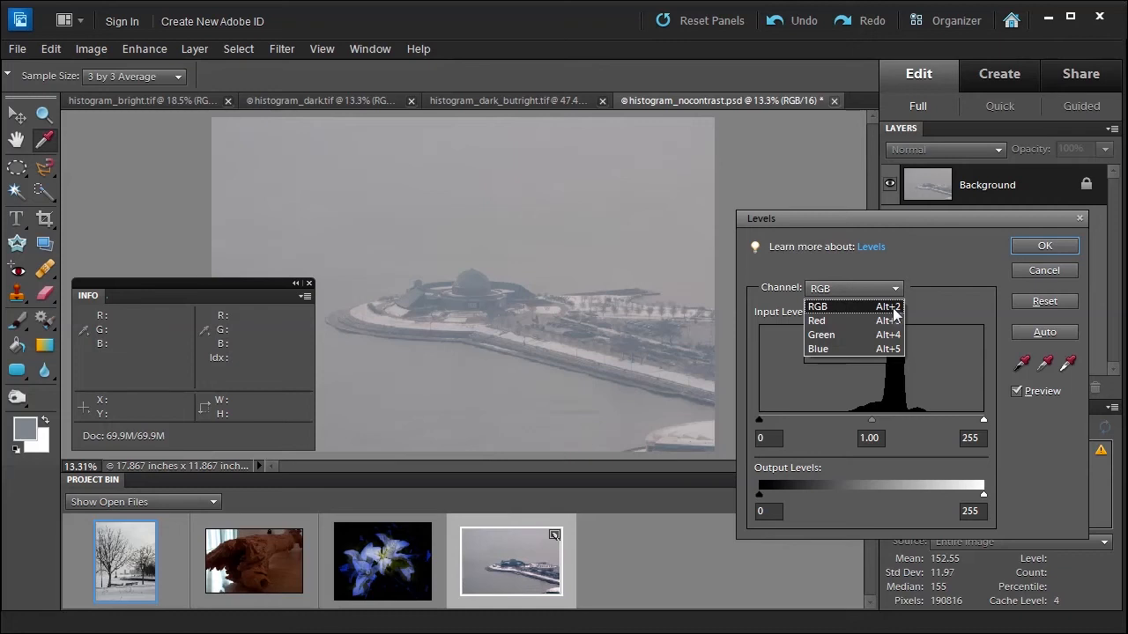
click(833, 328)
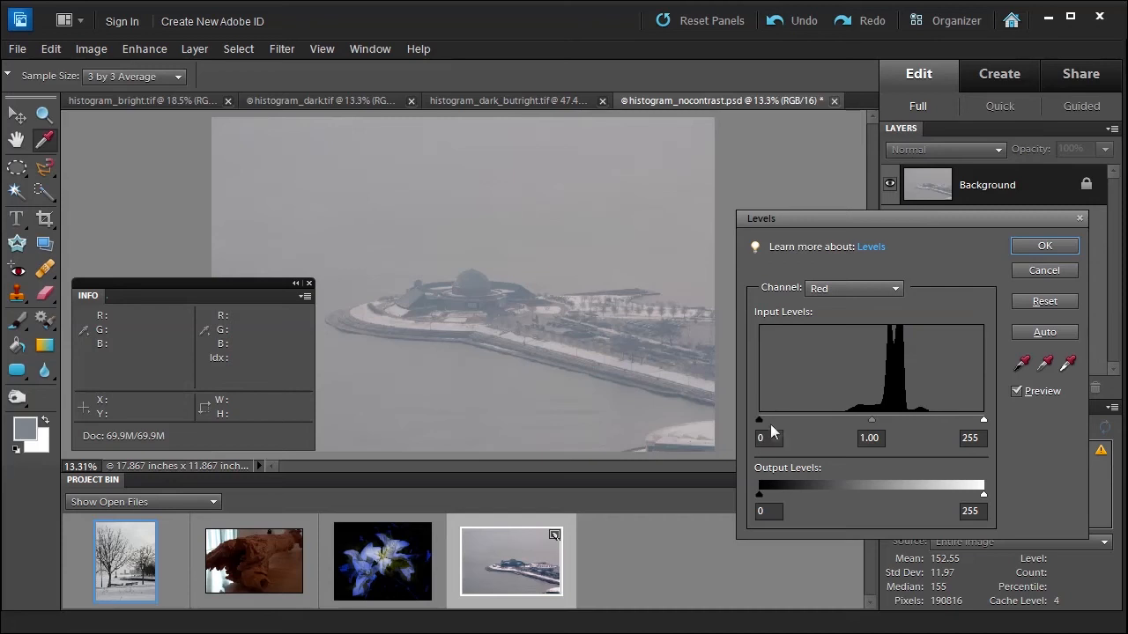
drag(759, 418, 841, 415)
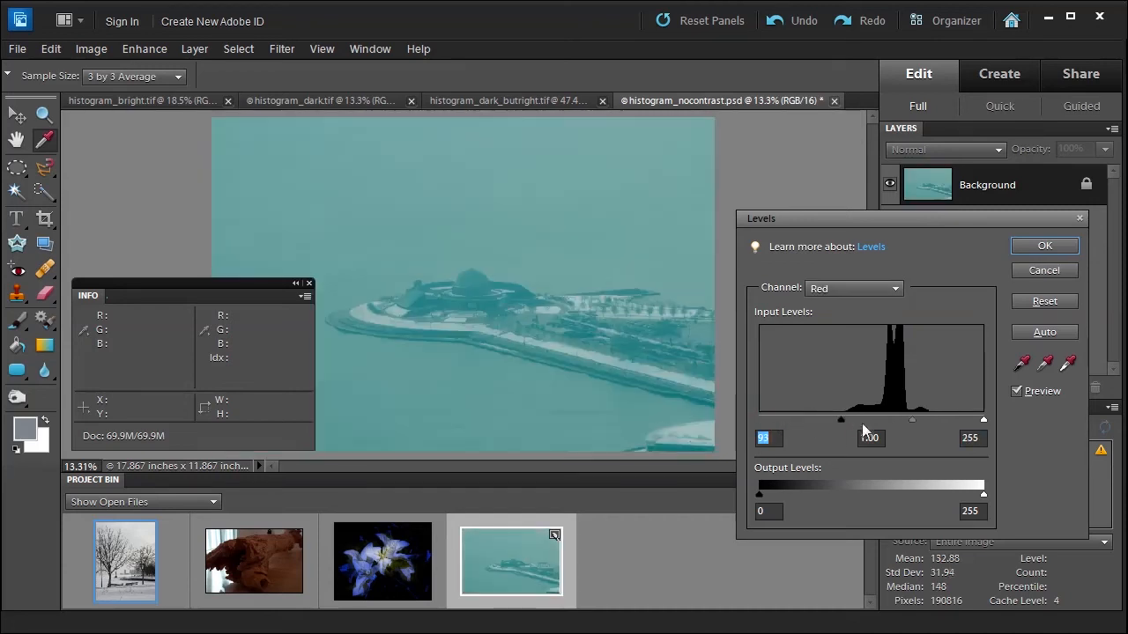
drag(984, 419, 931, 419)
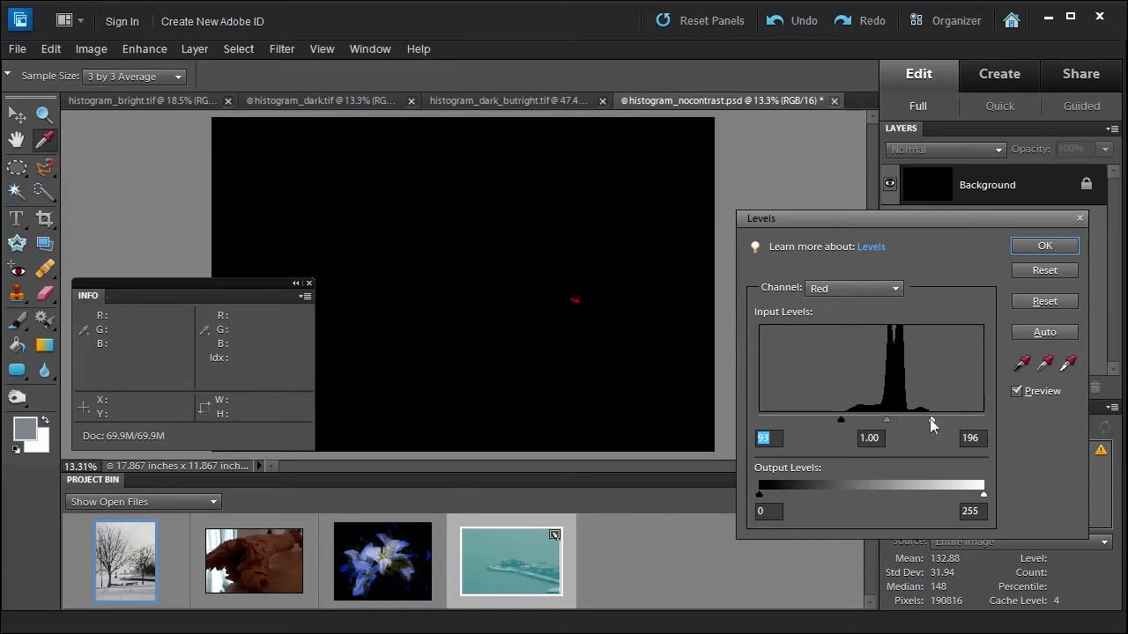
Step: Set the Green channel's input levels to 105 for shadows and 189 for highlights
click(829, 289)
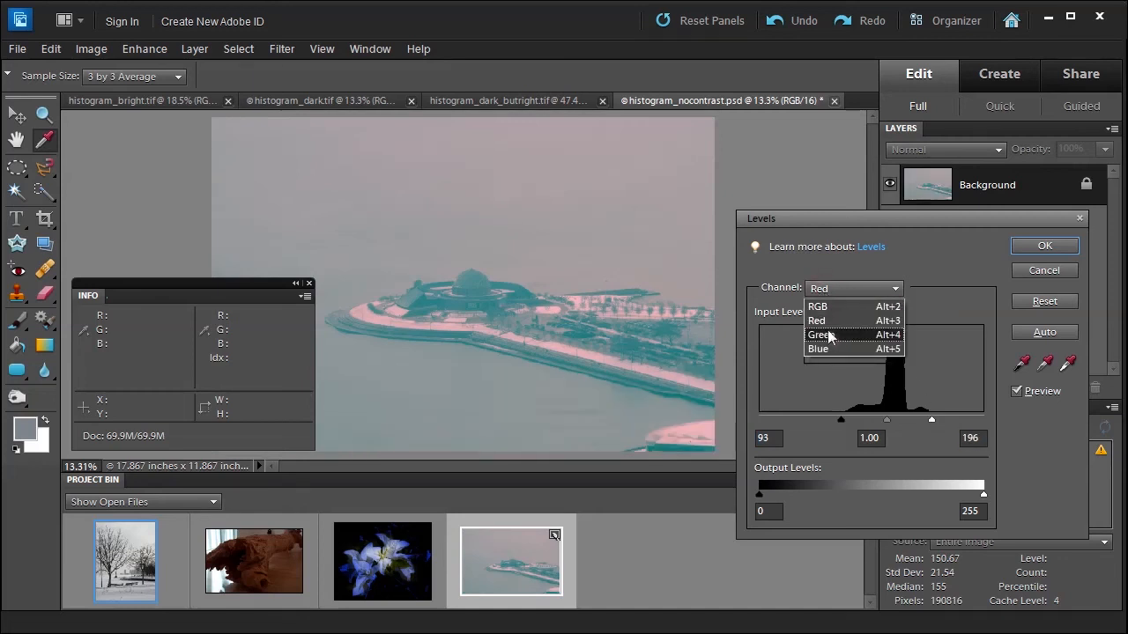
click(823, 335)
drag(760, 420, 852, 418)
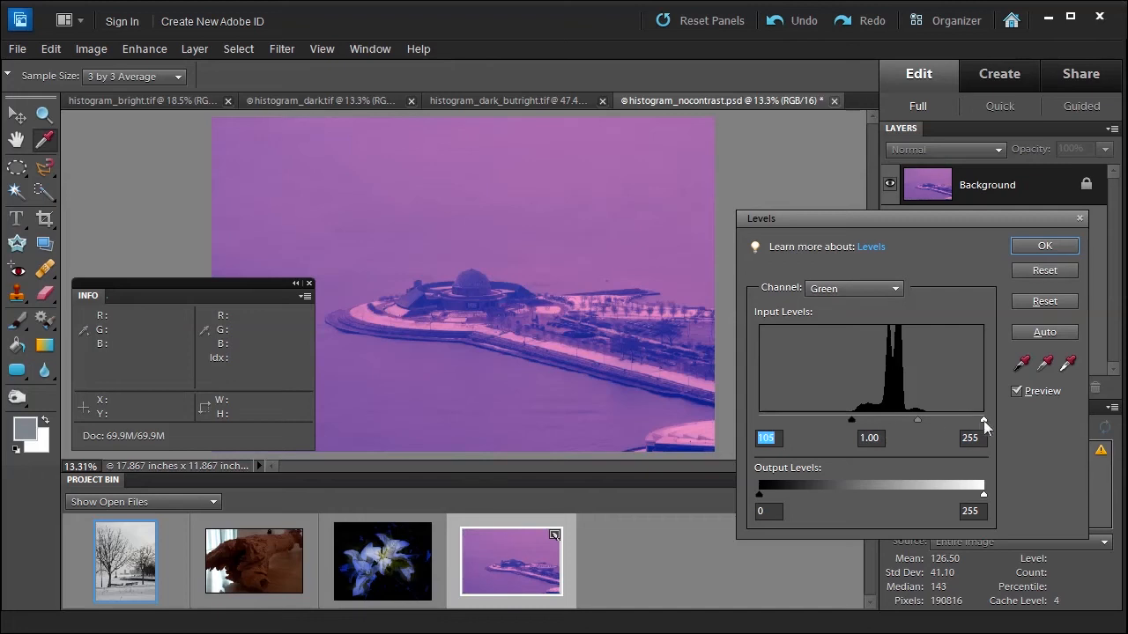
drag(983, 419, 925, 422)
Step: Set the Blue channel's input levels to 115 for shadows and 188 for highlights
click(835, 291)
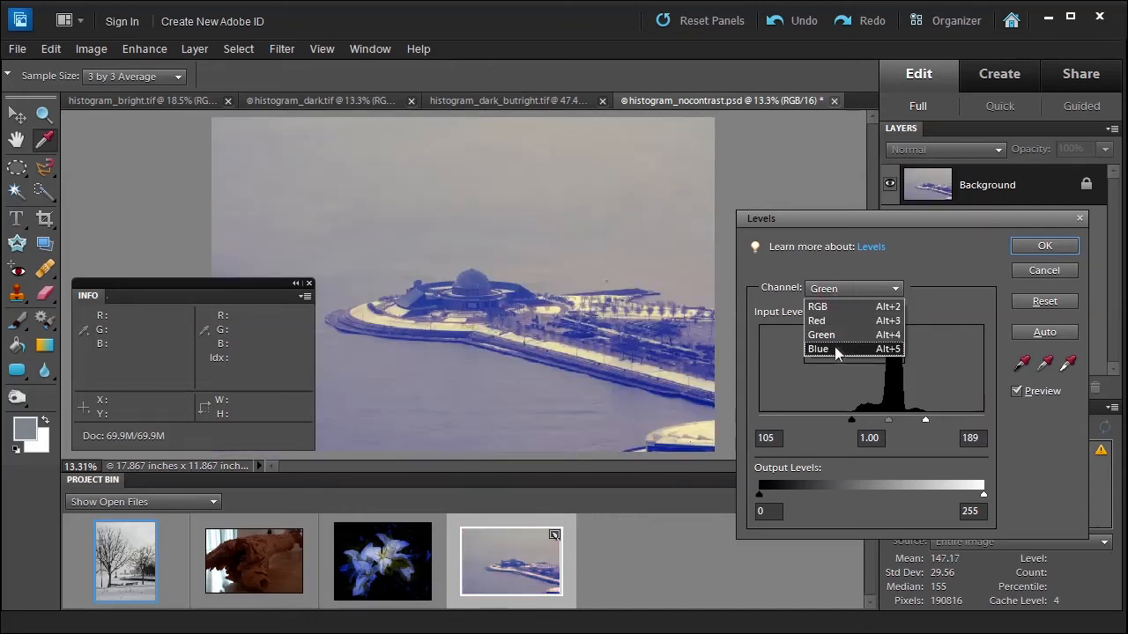
click(834, 346)
drag(762, 419, 860, 421)
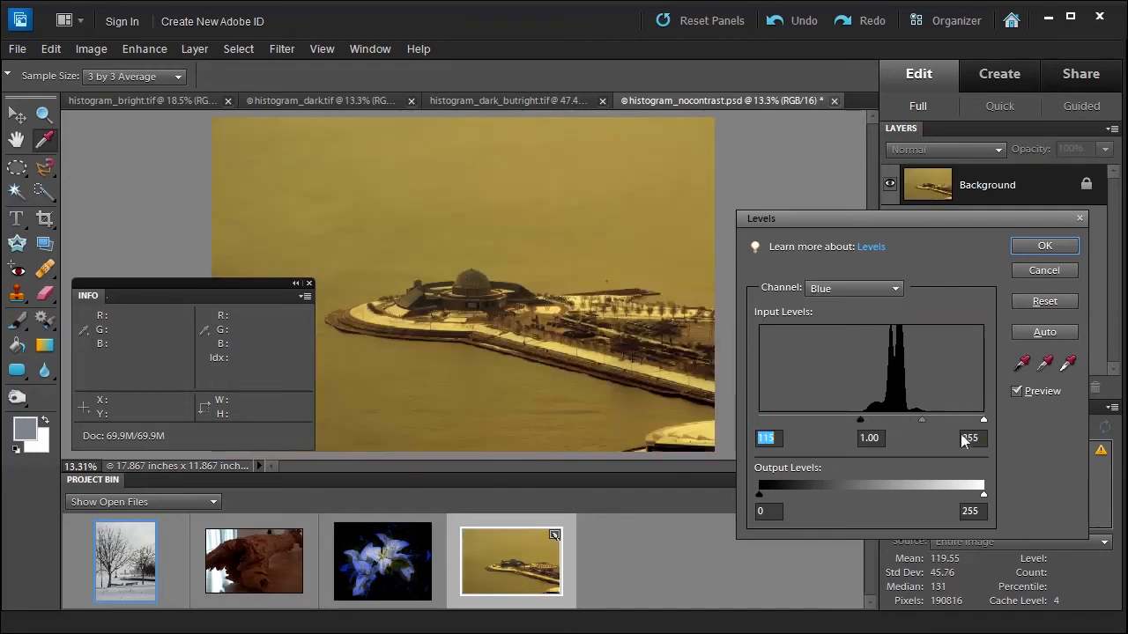
drag(984, 420, 926, 416)
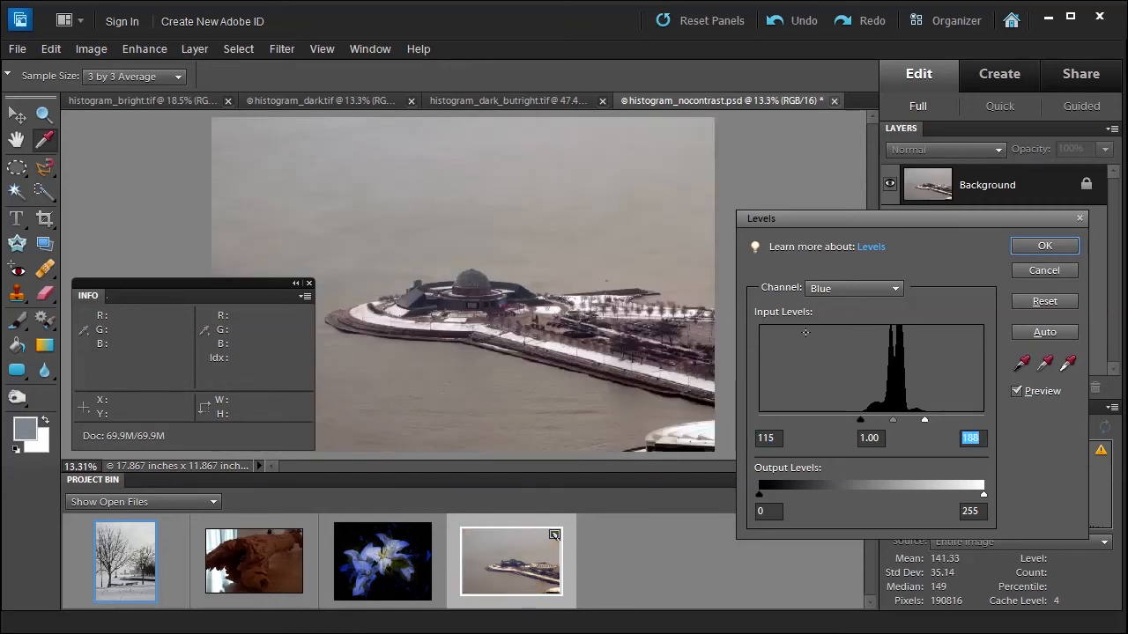
Step: Set the RGB midtone level to 1.08, apply the Levels adjustment and refresh the histogram with uncached data
click(830, 291)
click(829, 306)
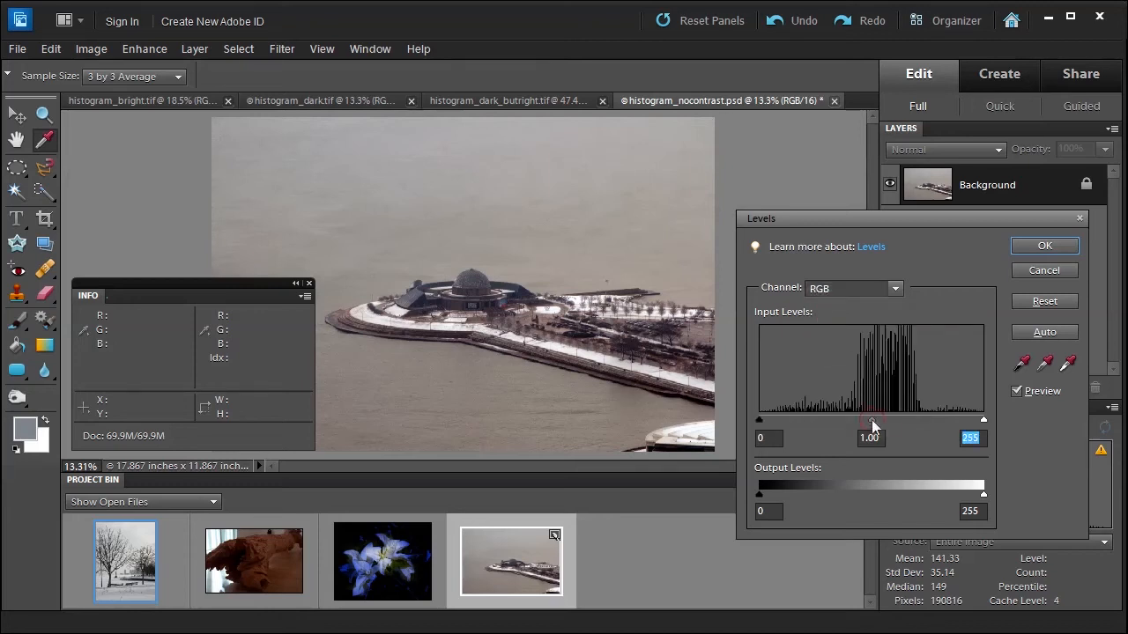
mouse_move(872, 419)
mouse_down()
mouse_move(890, 419)
mouse_move(843, 429)
mouse_move(869, 433)
mouse_up()
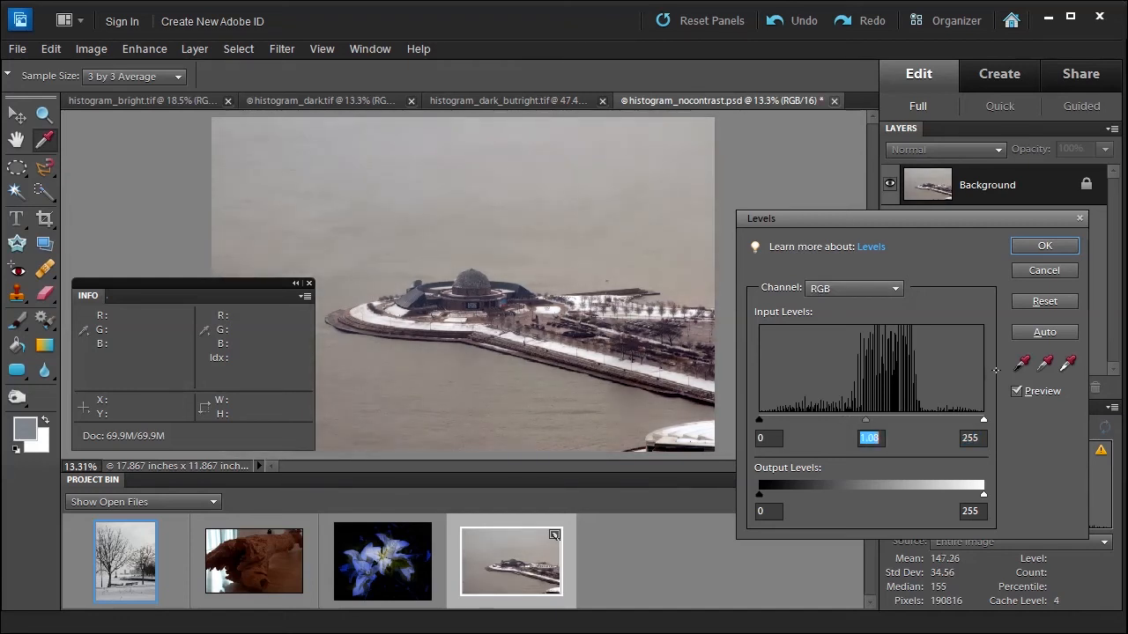
click(1045, 246)
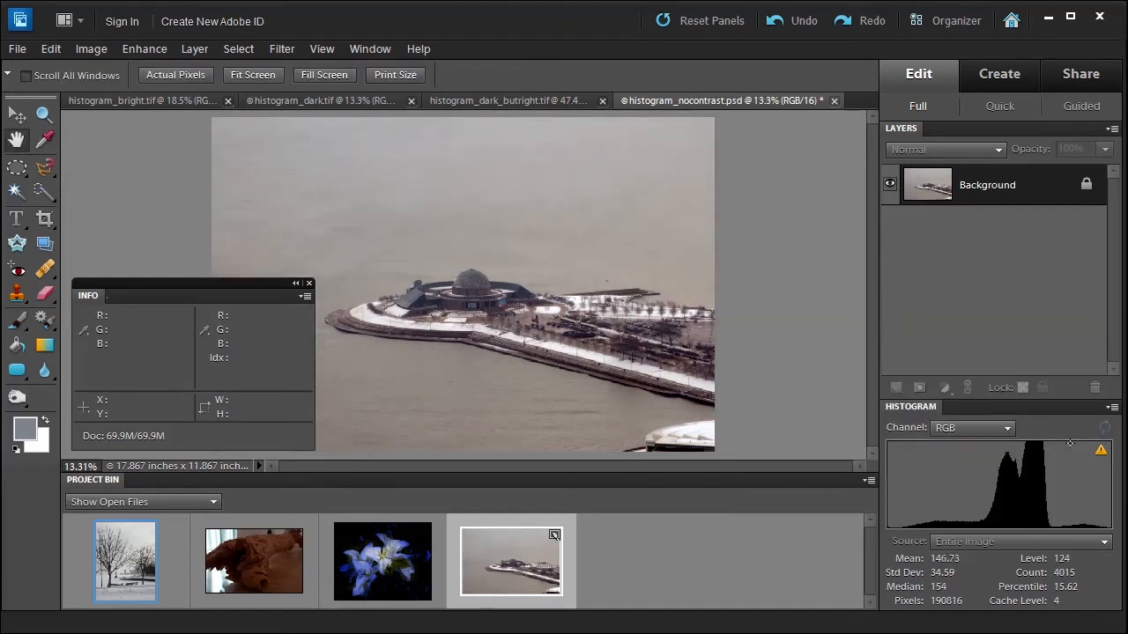
click(1104, 429)
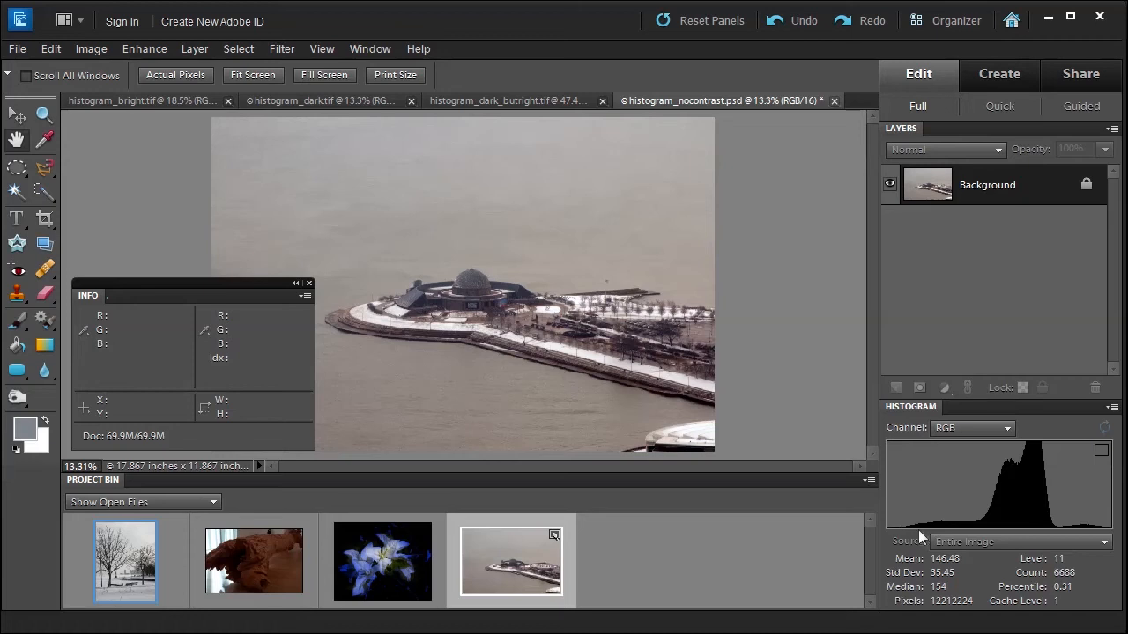
Step: Compare the photo with and without a Shadows/Highlights adjustment at 25% Lighten Shadows, and cancel the adjustment
click(138, 51)
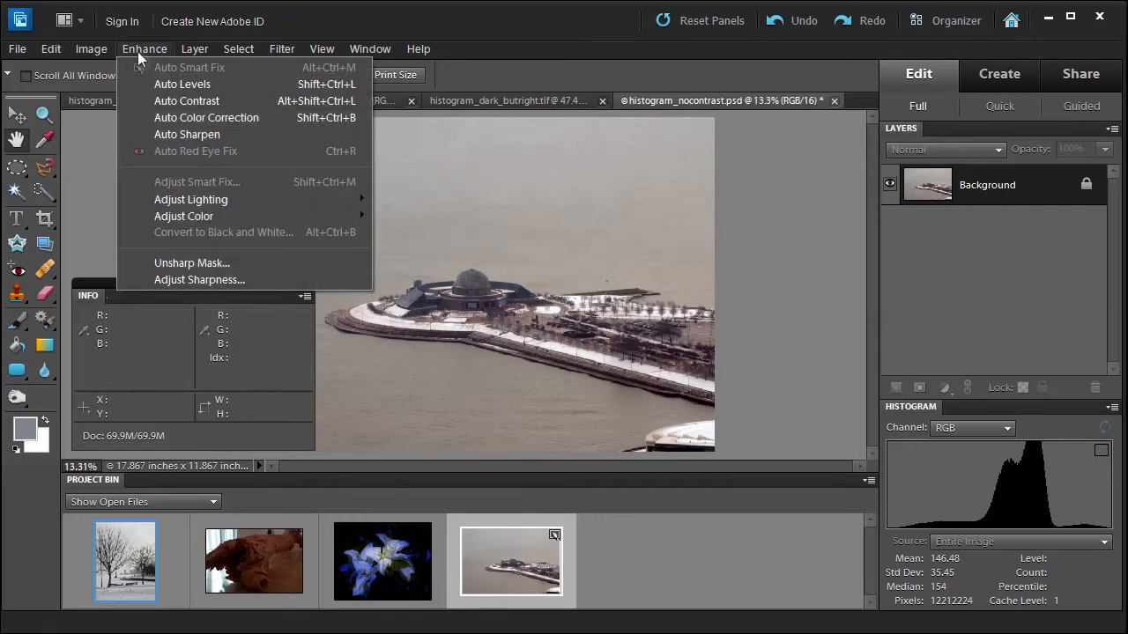
mouse_move(167, 199)
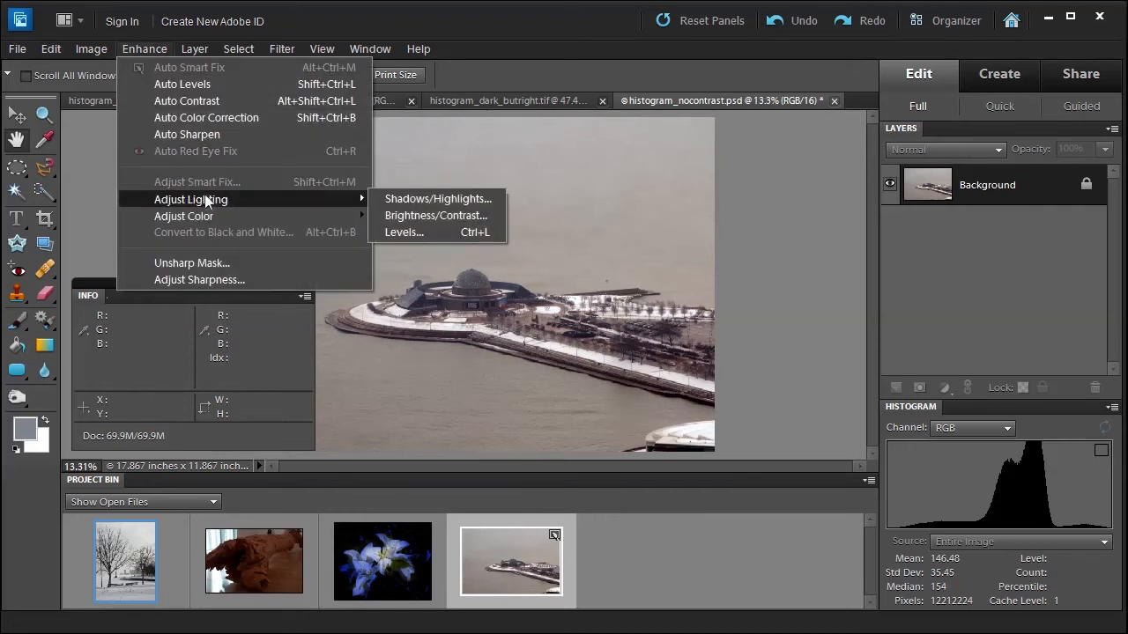
click(407, 200)
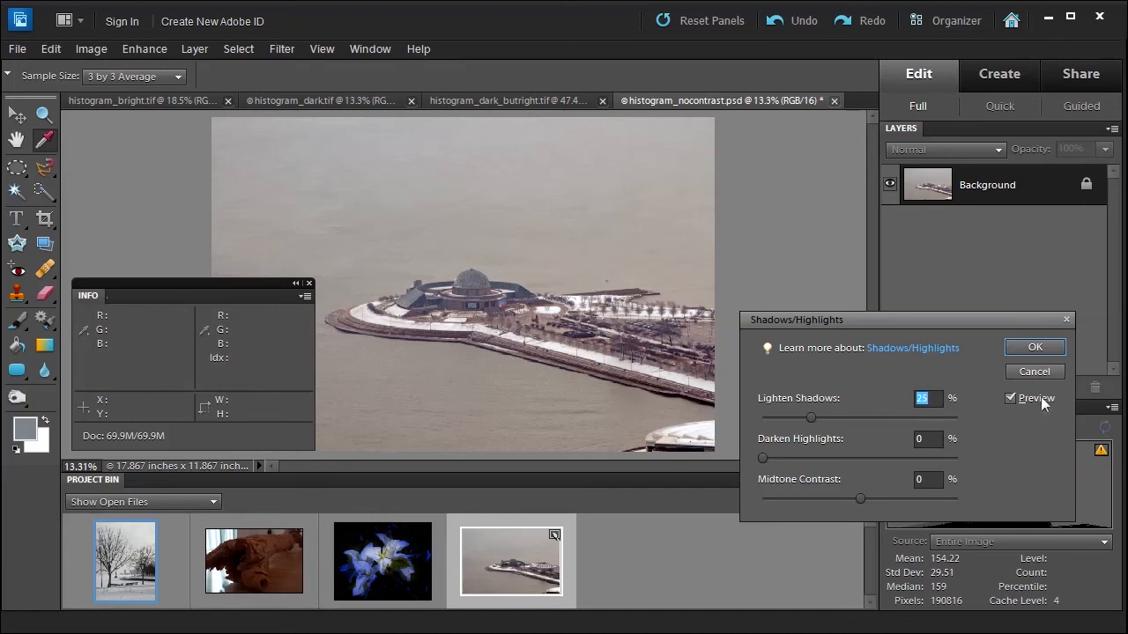
click(1014, 400)
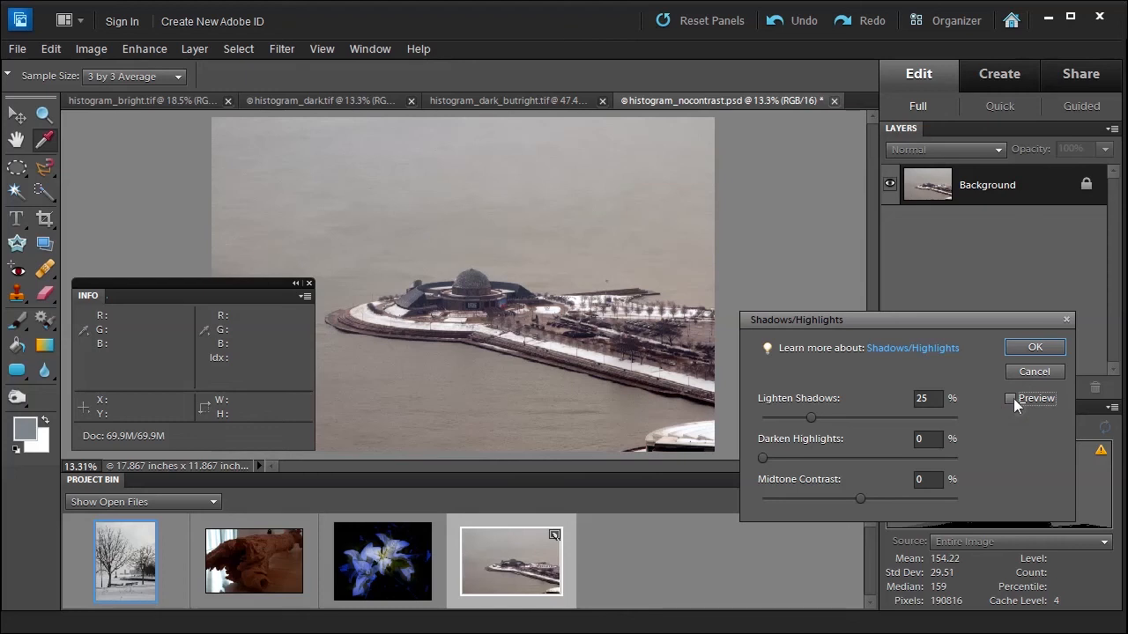
click(1010, 399)
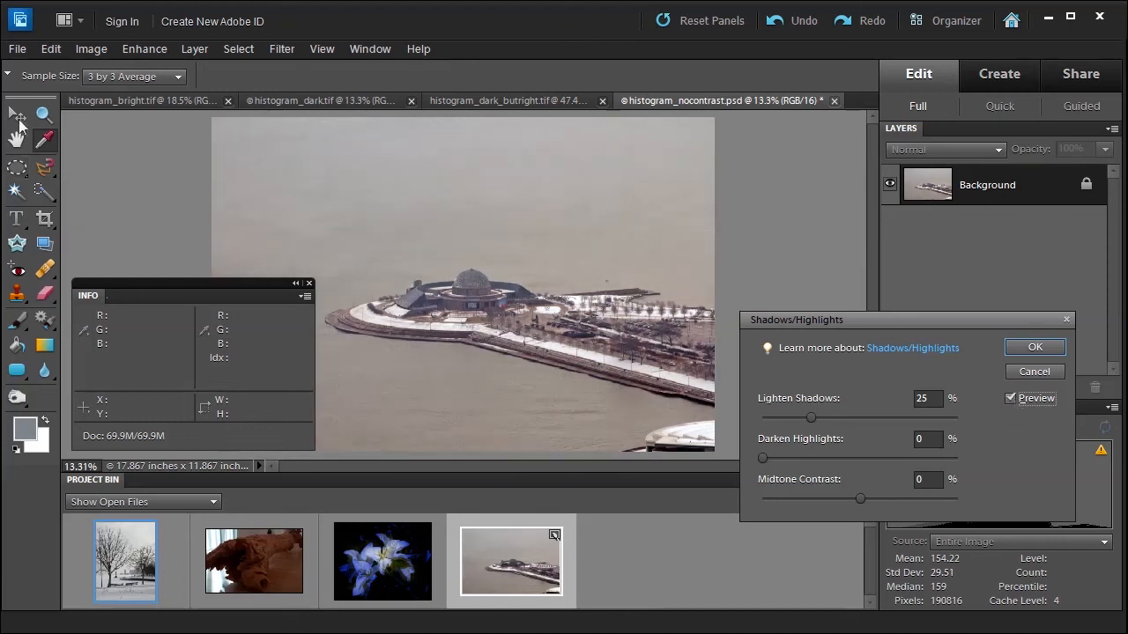
click(1022, 376)
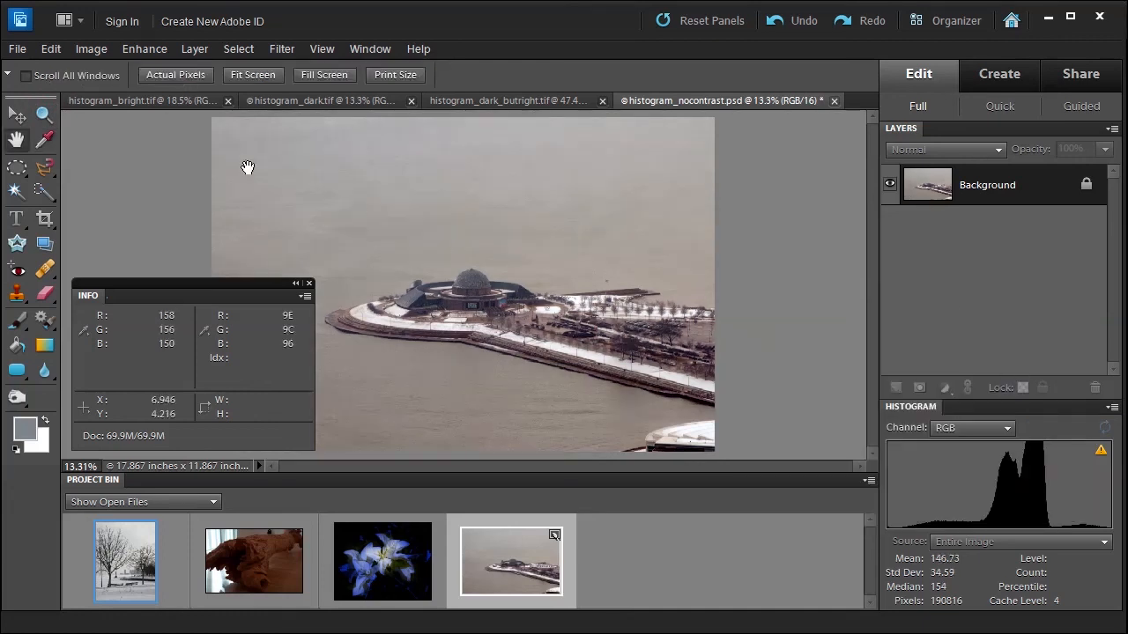
Step: Open the Shadows/Highlights adjustment with the domed building in close view and set Darken Highlights to 18%
click(45, 116)
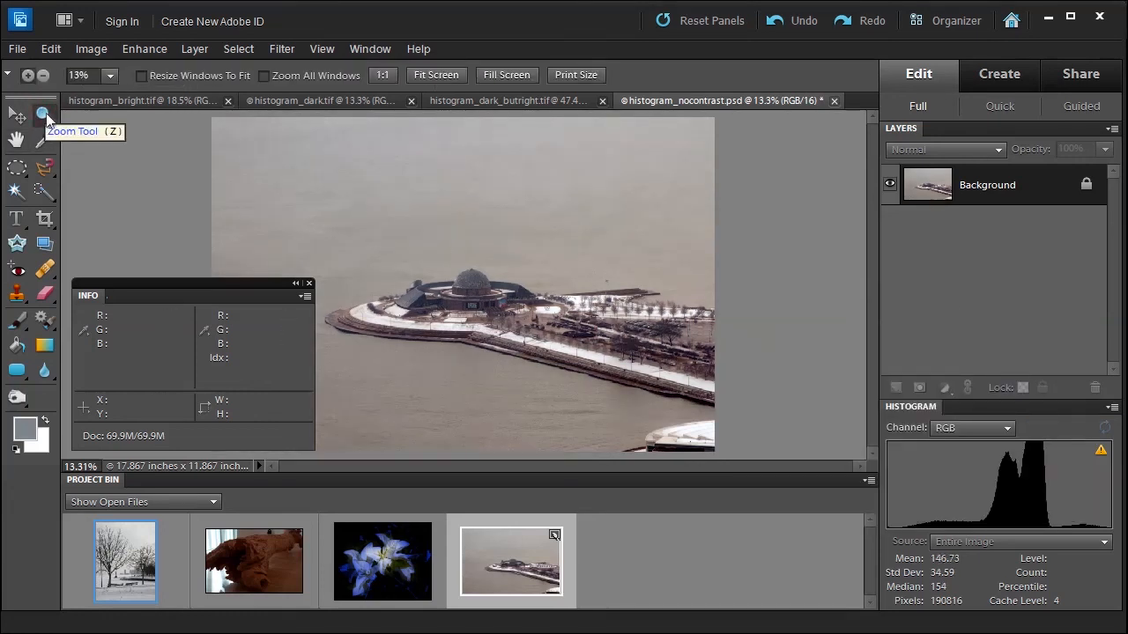
click(535, 325)
click(534, 325)
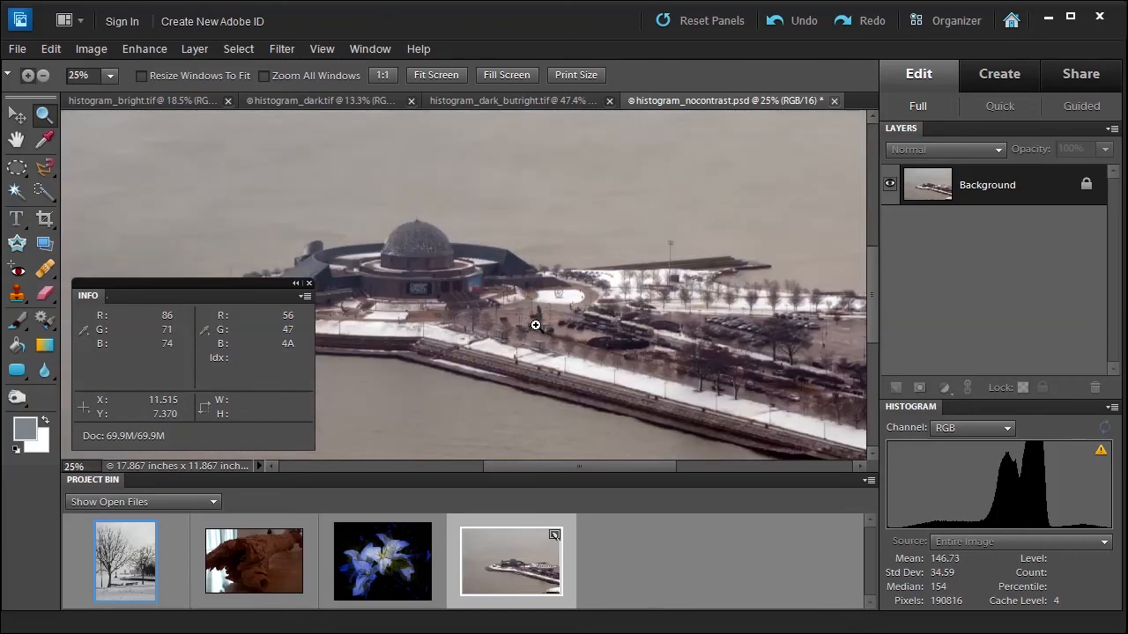
click(515, 317)
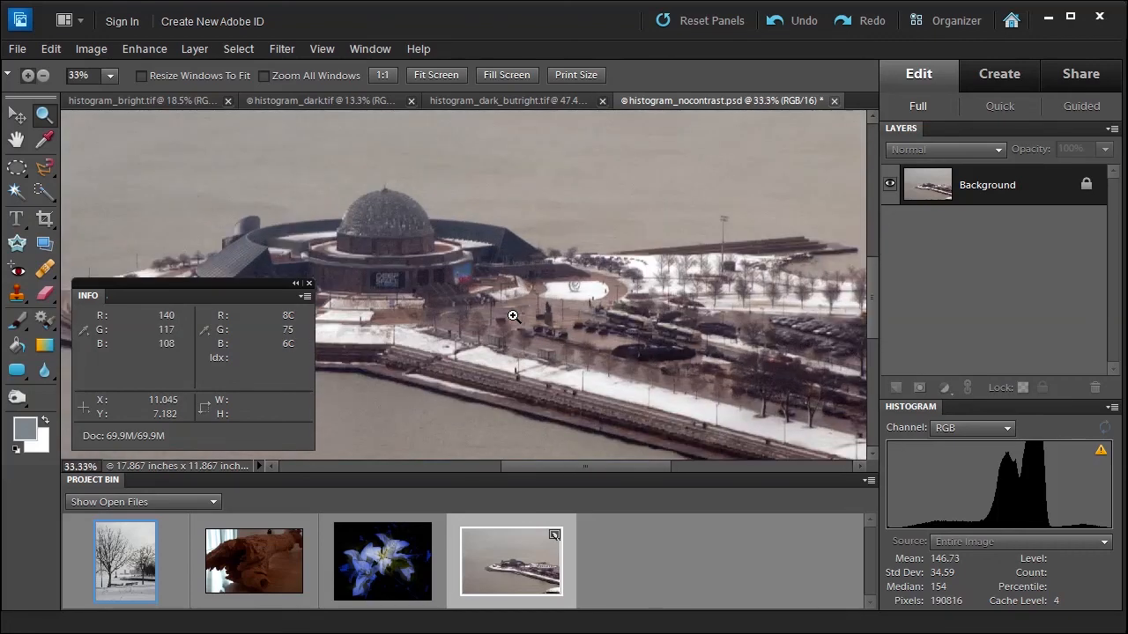
click(148, 50)
mouse_move(195, 200)
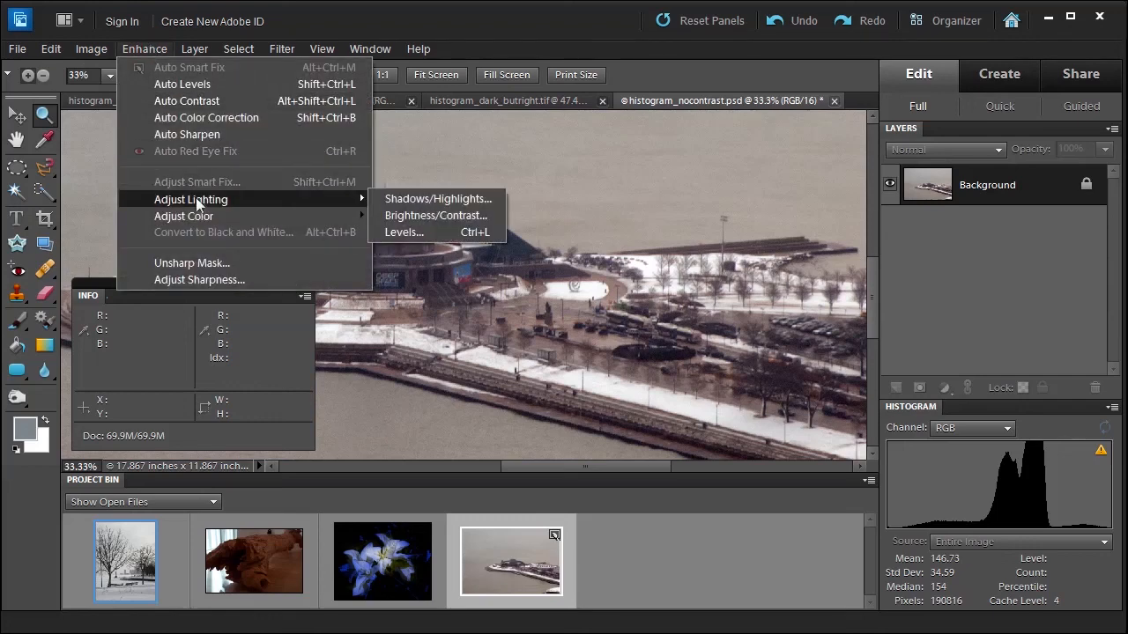
click(398, 199)
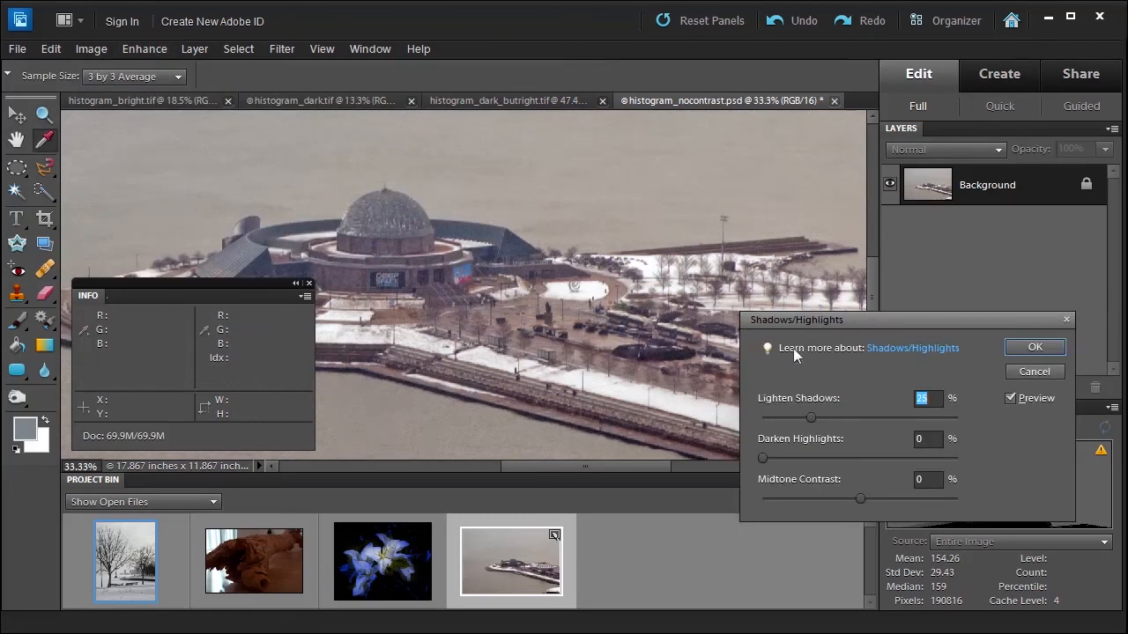
drag(852, 321, 866, 263)
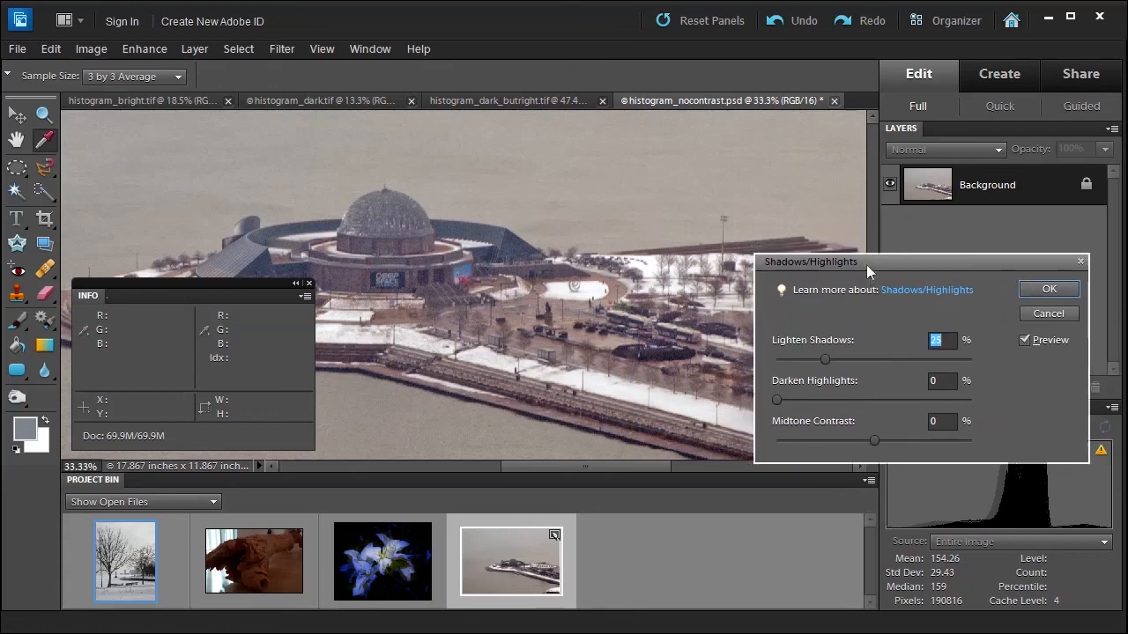
drag(779, 400, 810, 402)
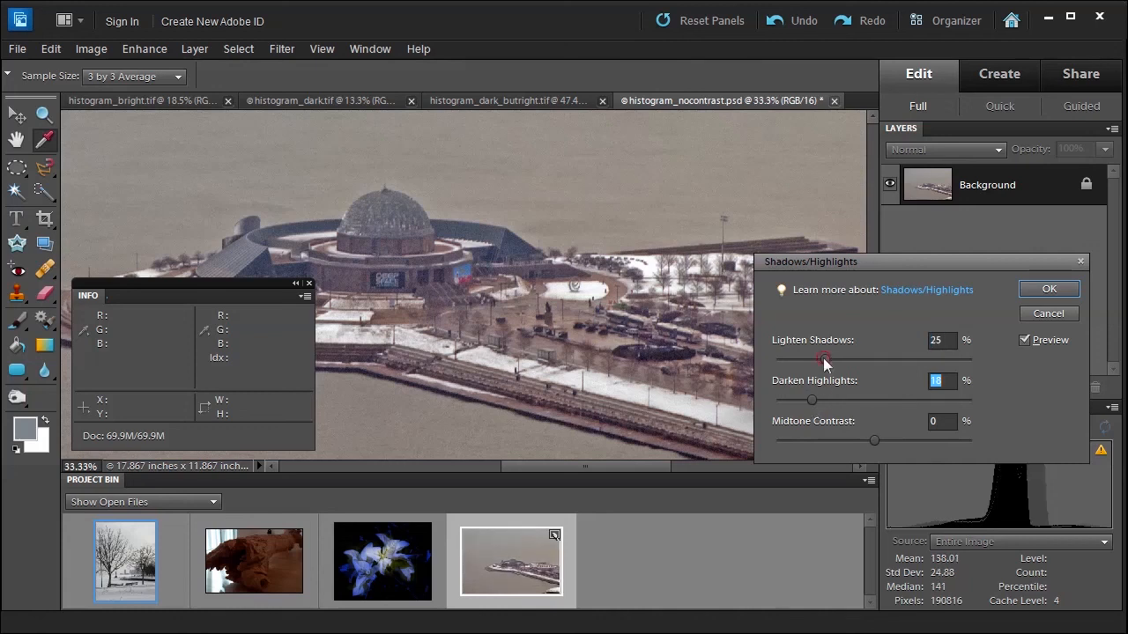
Step: Apply the Shadows/Highlights adjustment with Lighten Shadows at 3% and Midtone Contrast at +1%, and refresh the histogram
drag(825, 361, 783, 364)
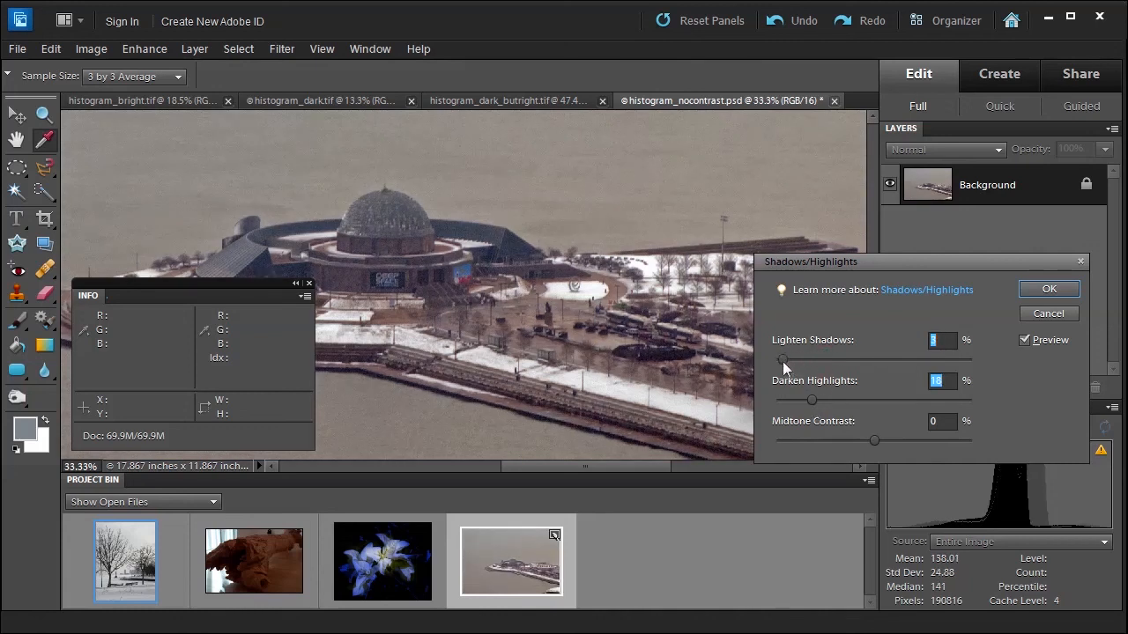
mouse_move(875, 440)
mouse_down()
mouse_move(895, 441)
mouse_move(867, 444)
mouse_move(881, 445)
mouse_up()
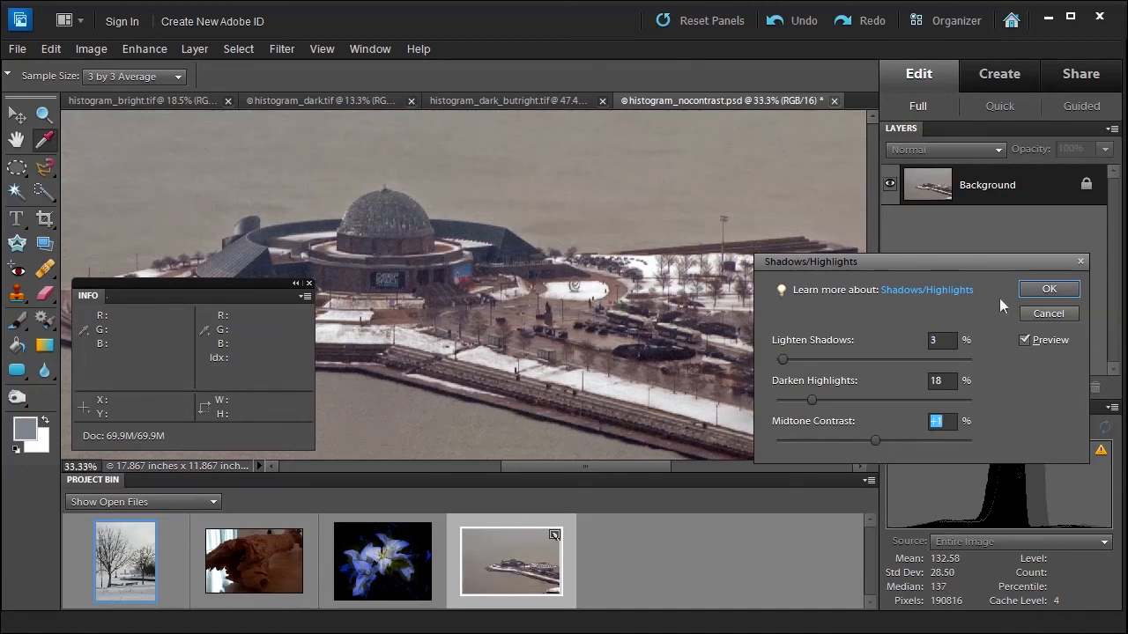
click(1045, 291)
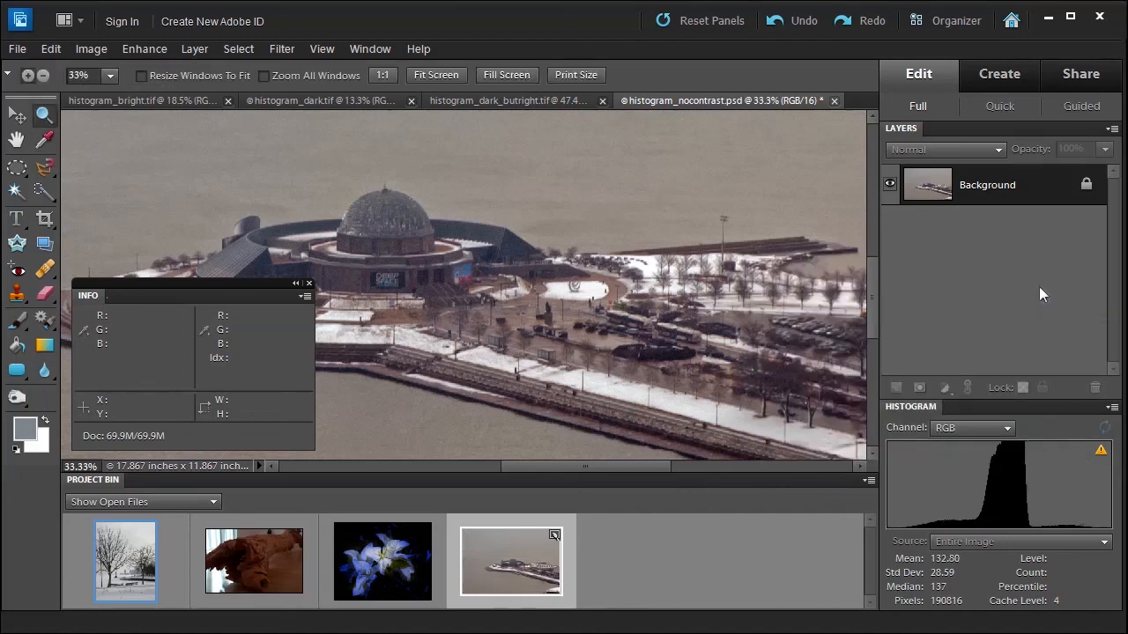
click(1104, 429)
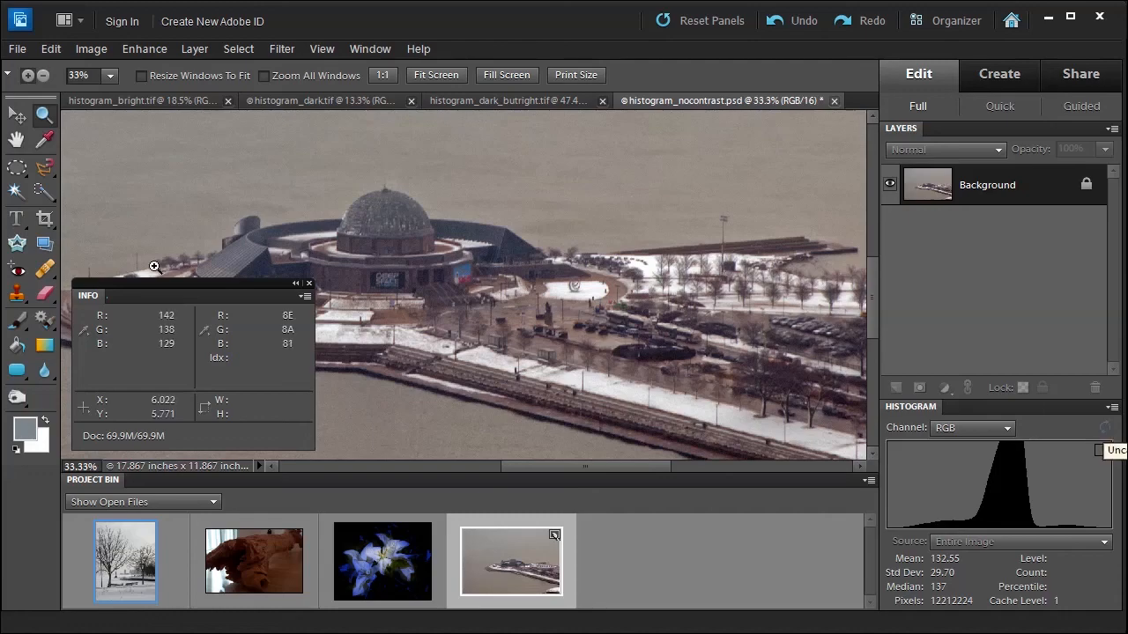